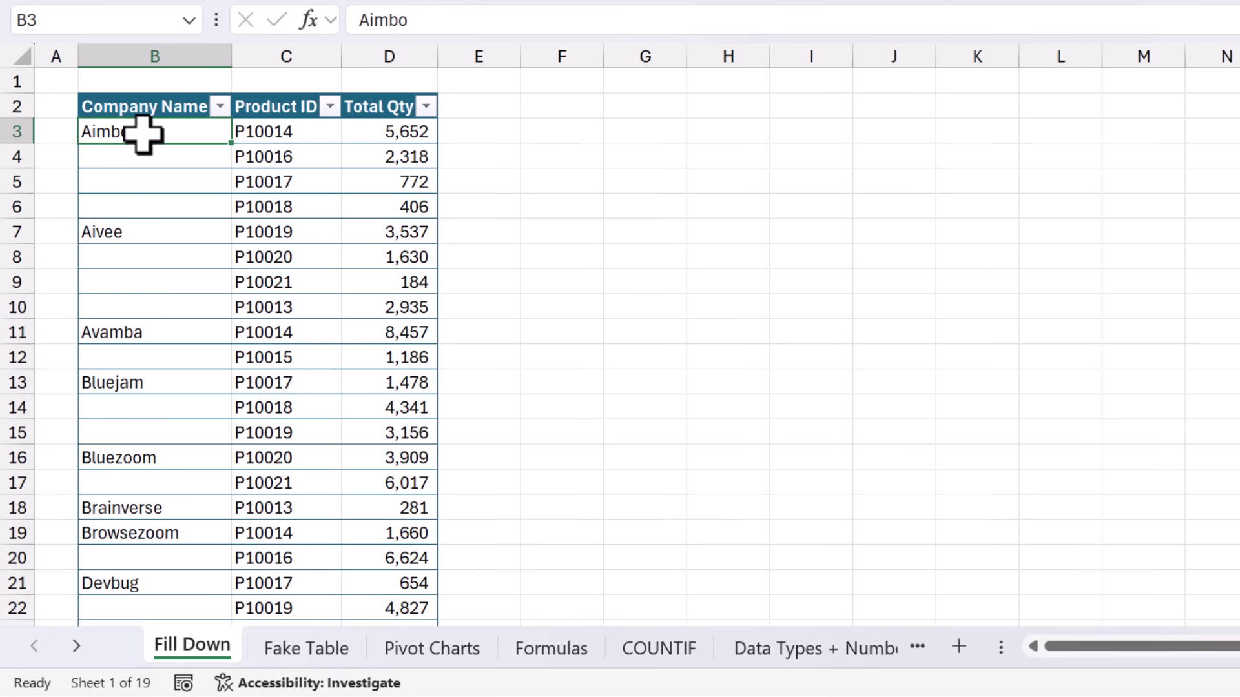
Select only the blank cells in the Company Name column using Go To Special > Blanks.
drag(125, 153, 112, 212)
drag(107, 260, 101, 306)
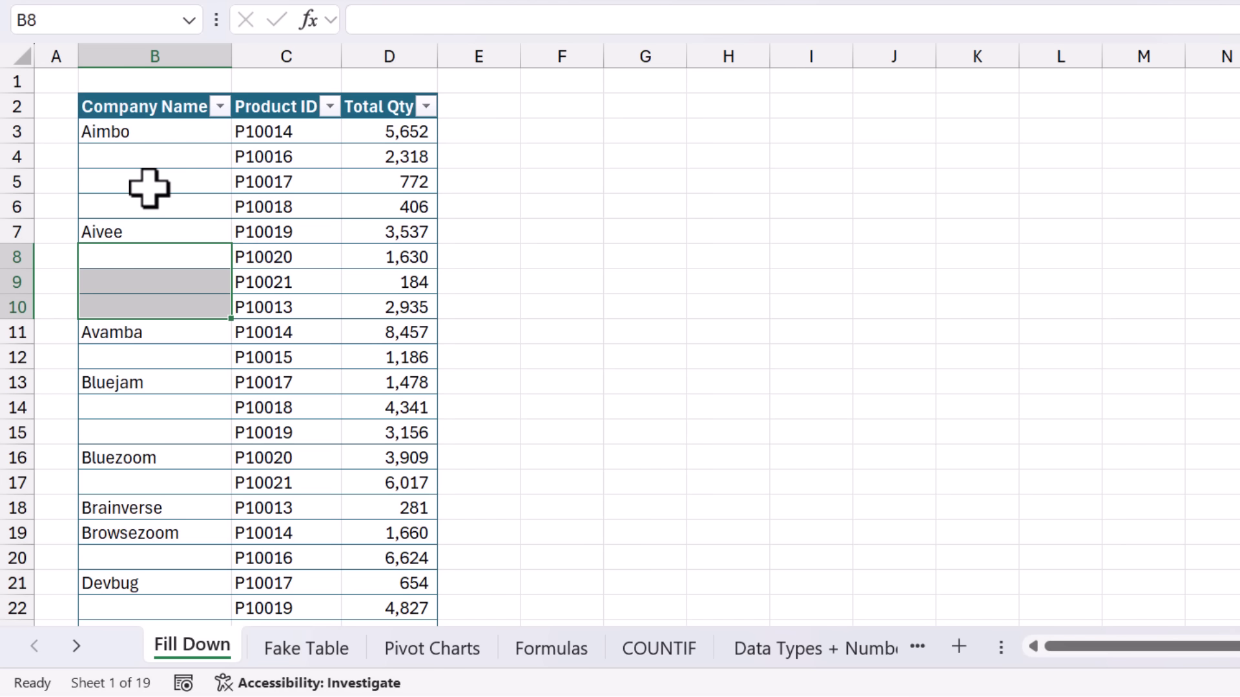
click(156, 84)
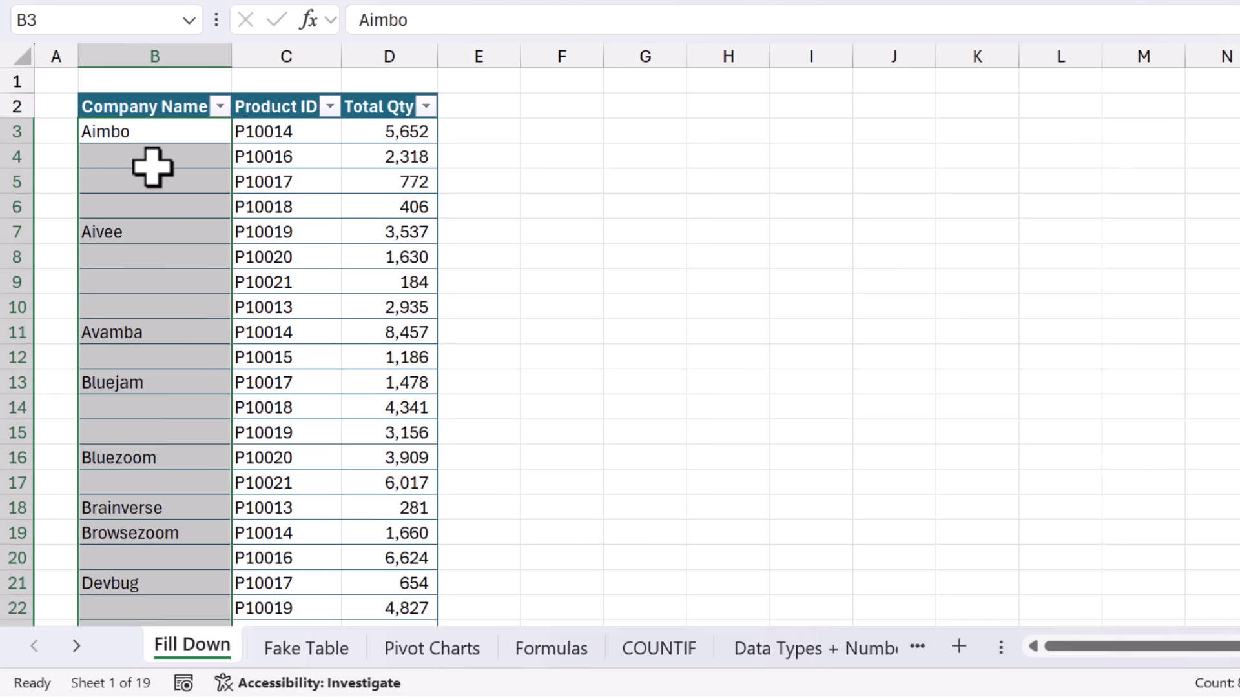
key(ctrl+g)
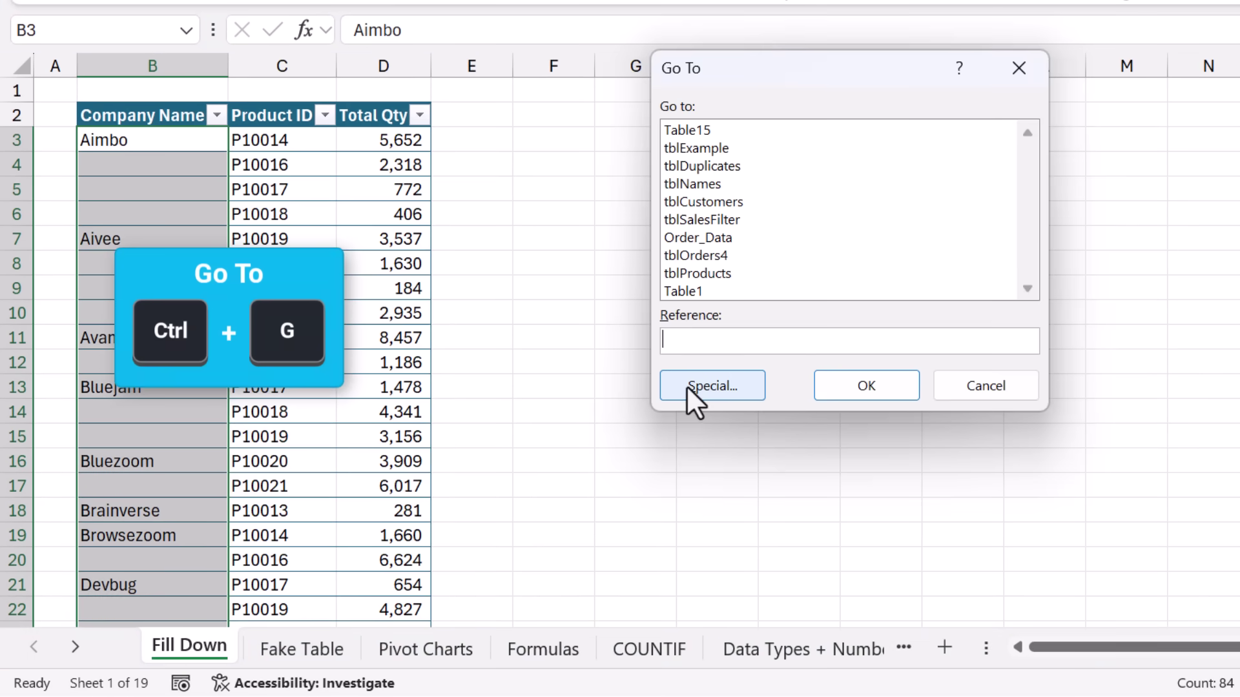
click(686, 386)
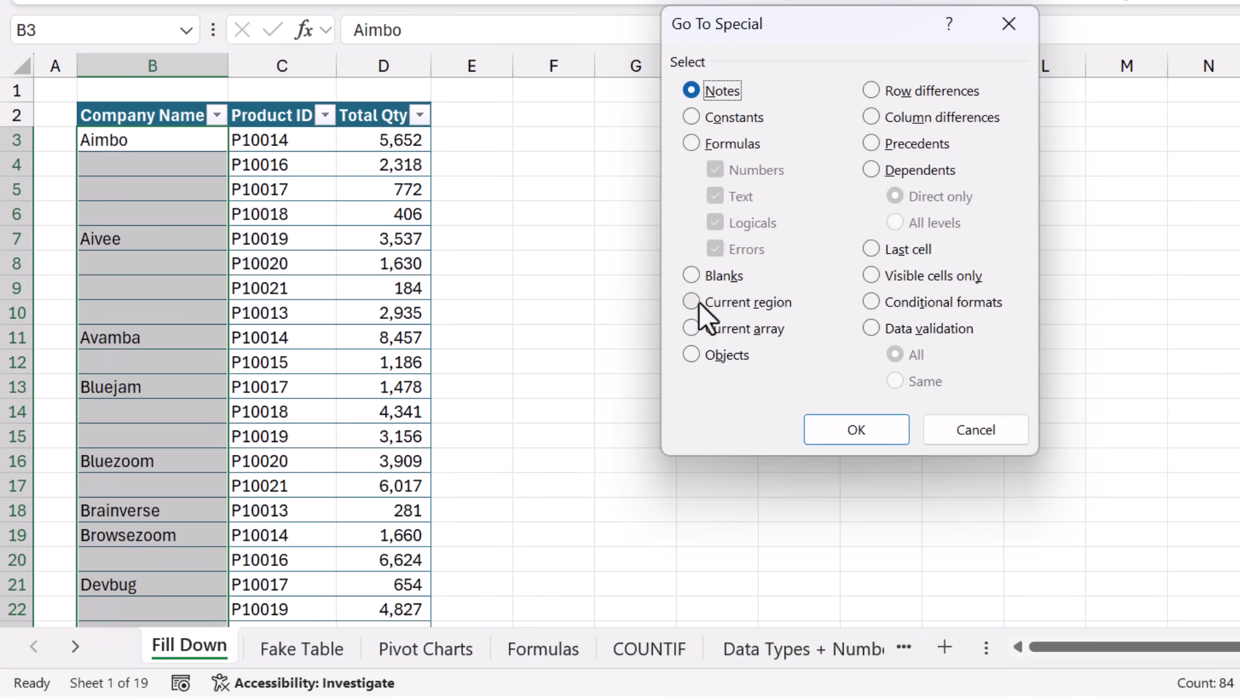
click(699, 278)
click(846, 427)
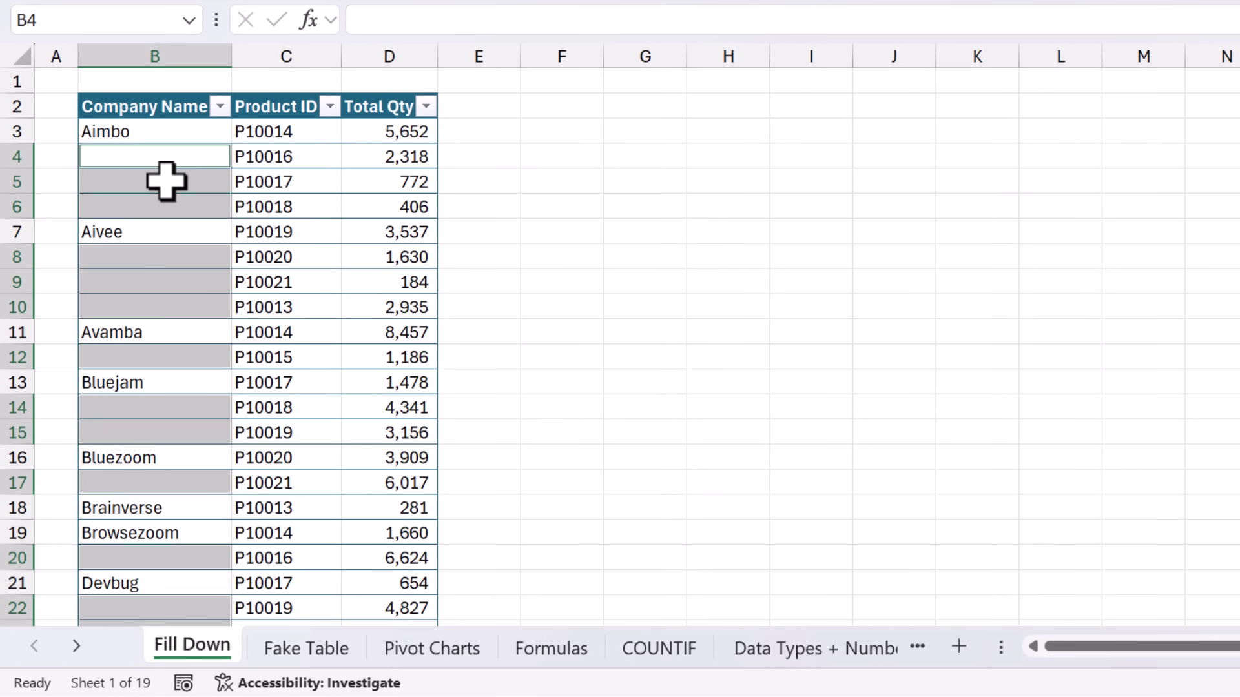
Fill the blanks with a =B3 formula via Ctrl+Enter, then undo to restore them.
text(=)
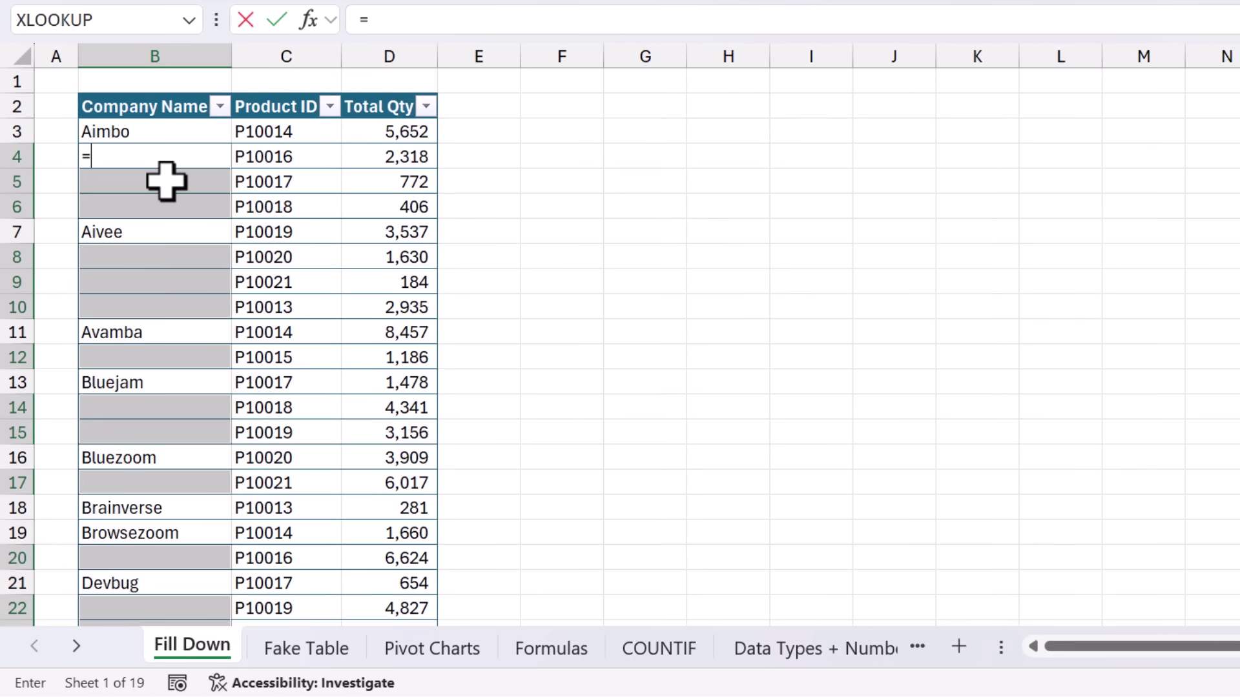
click(148, 132)
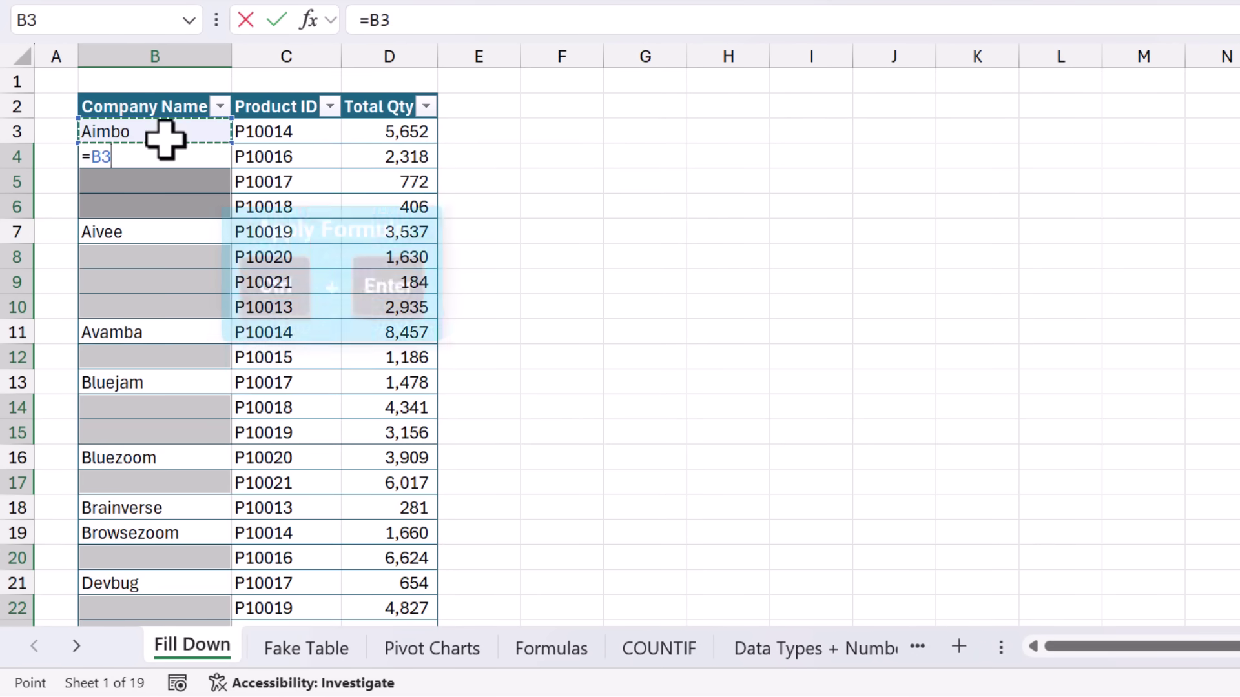
key(ctrl+Return)
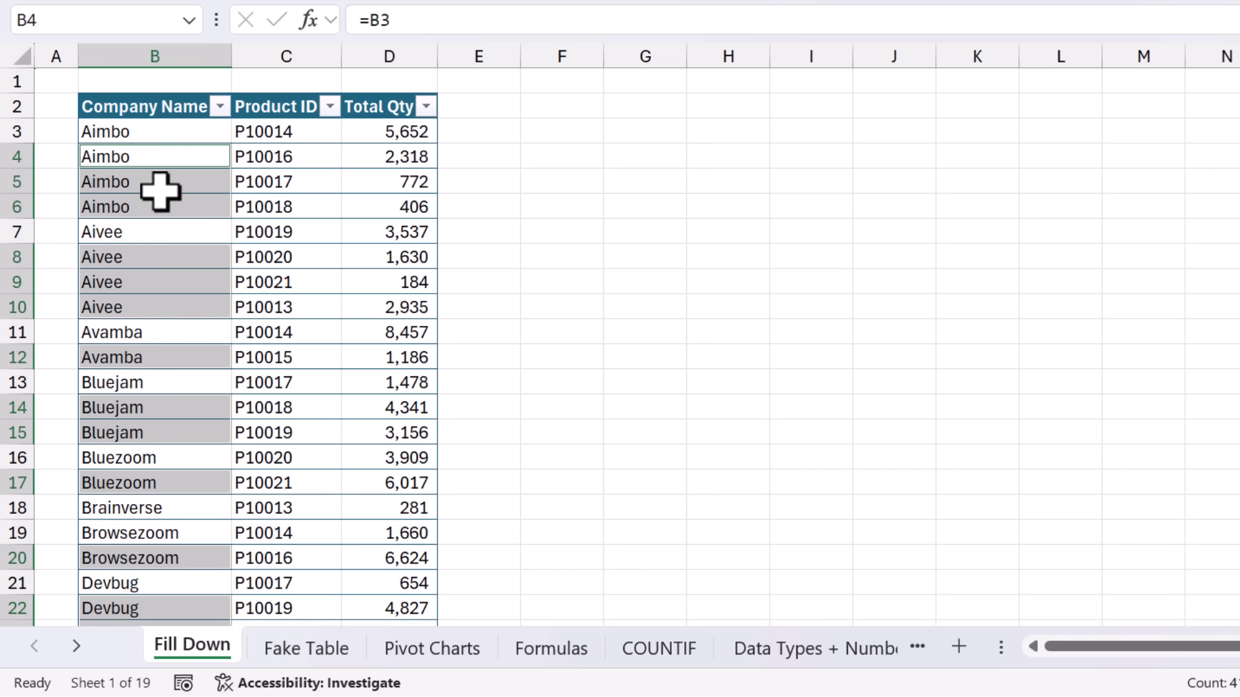
click(164, 97)
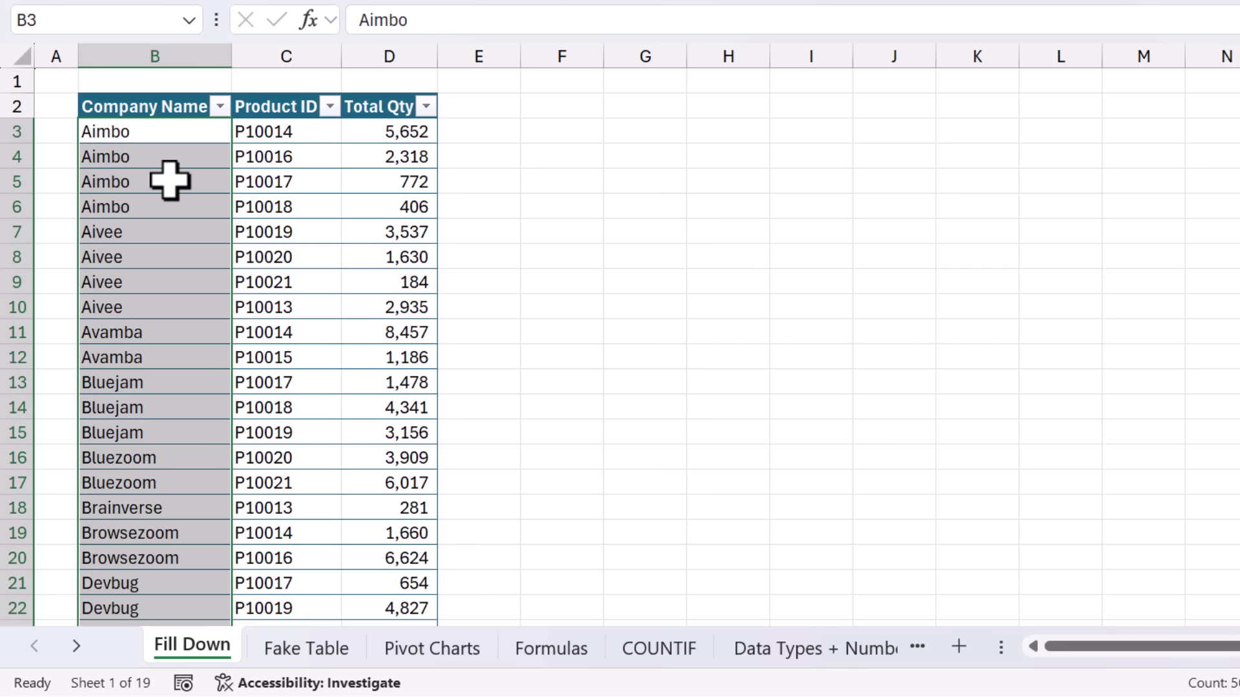
key(ctrl+z)
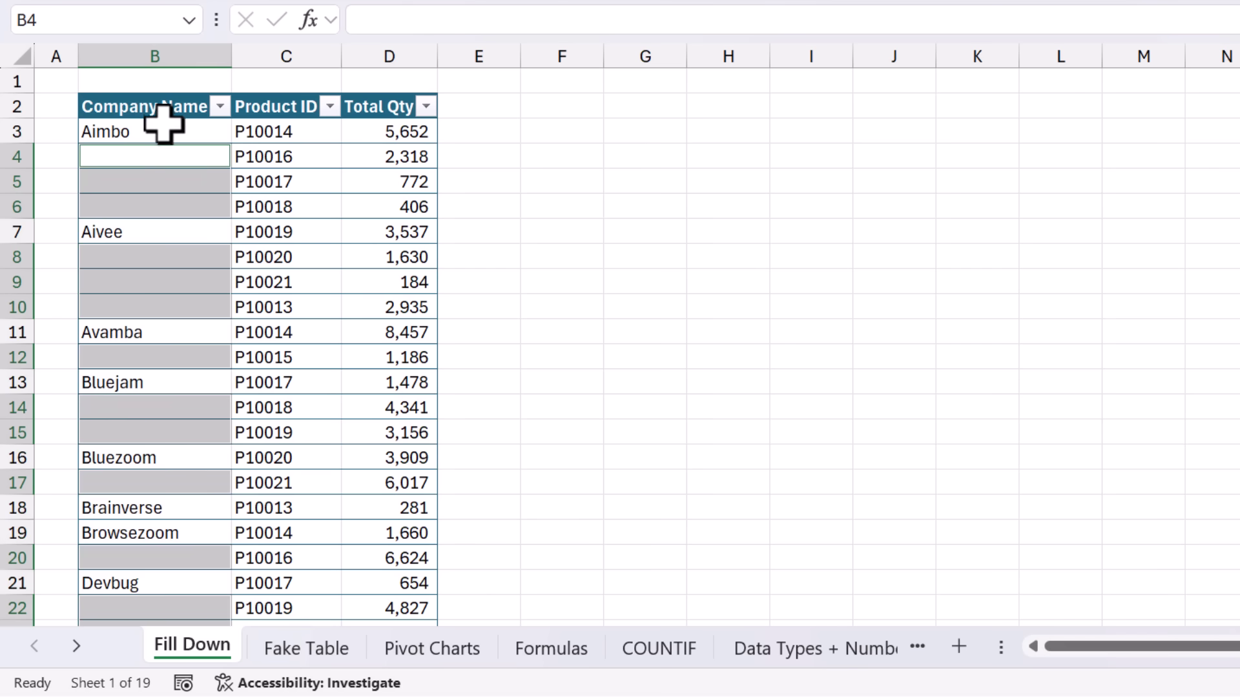
Run the Fill Down macro on the Company Name column, replacing formulas with values, and check B5.
click(162, 84)
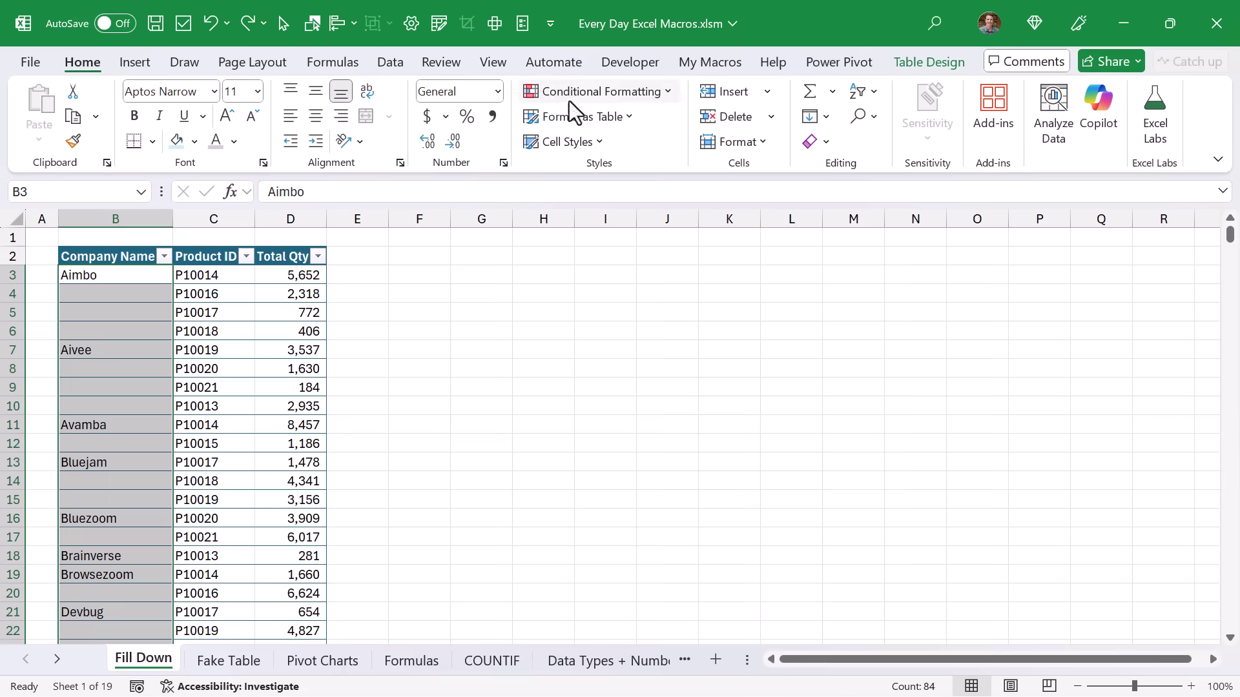
click(691, 64)
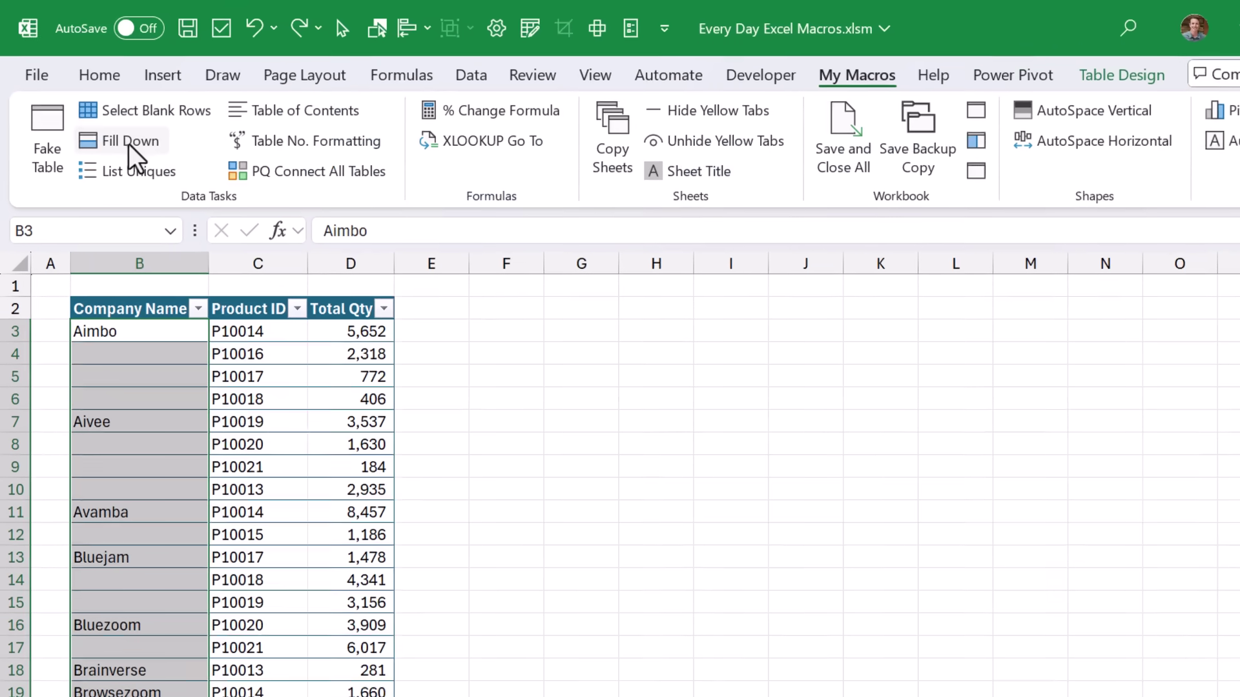
click(127, 144)
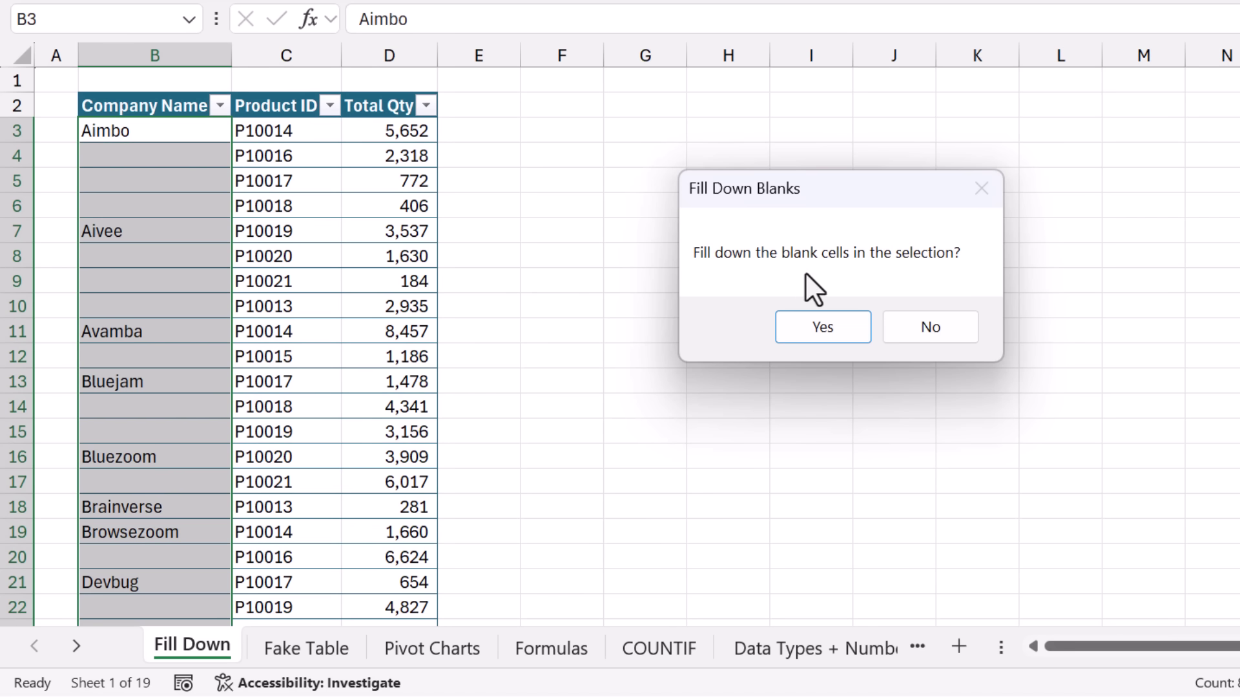
click(815, 331)
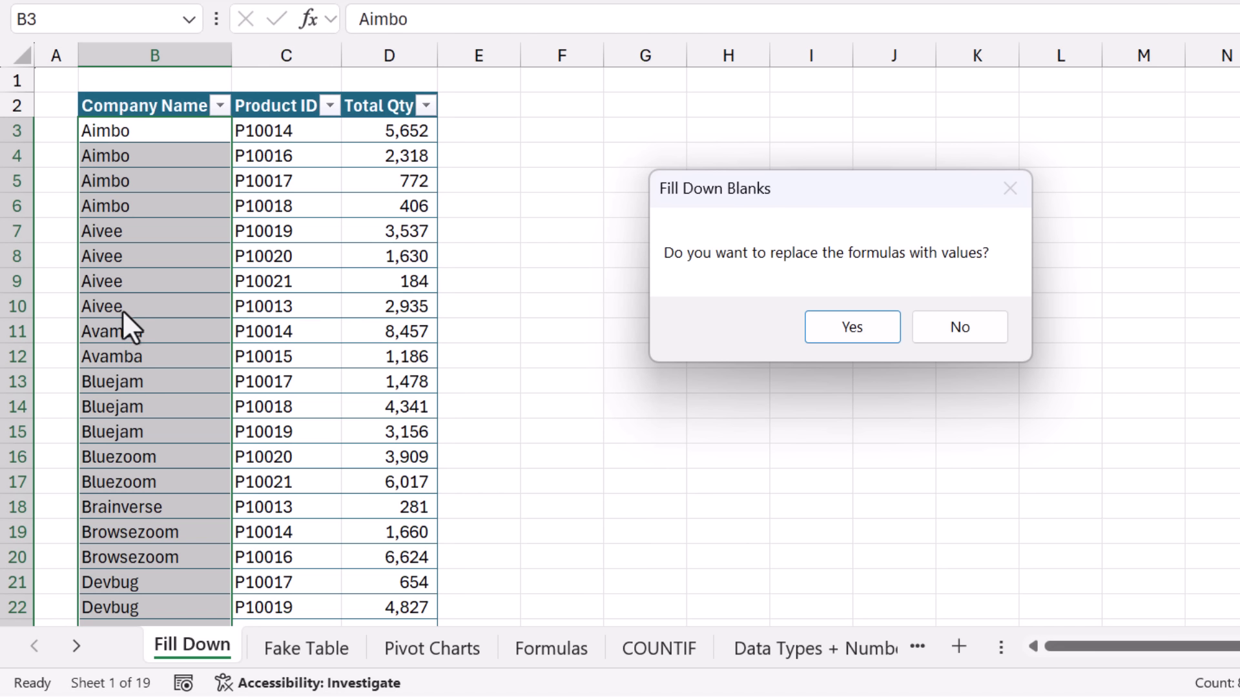
key(alt)
click(853, 327)
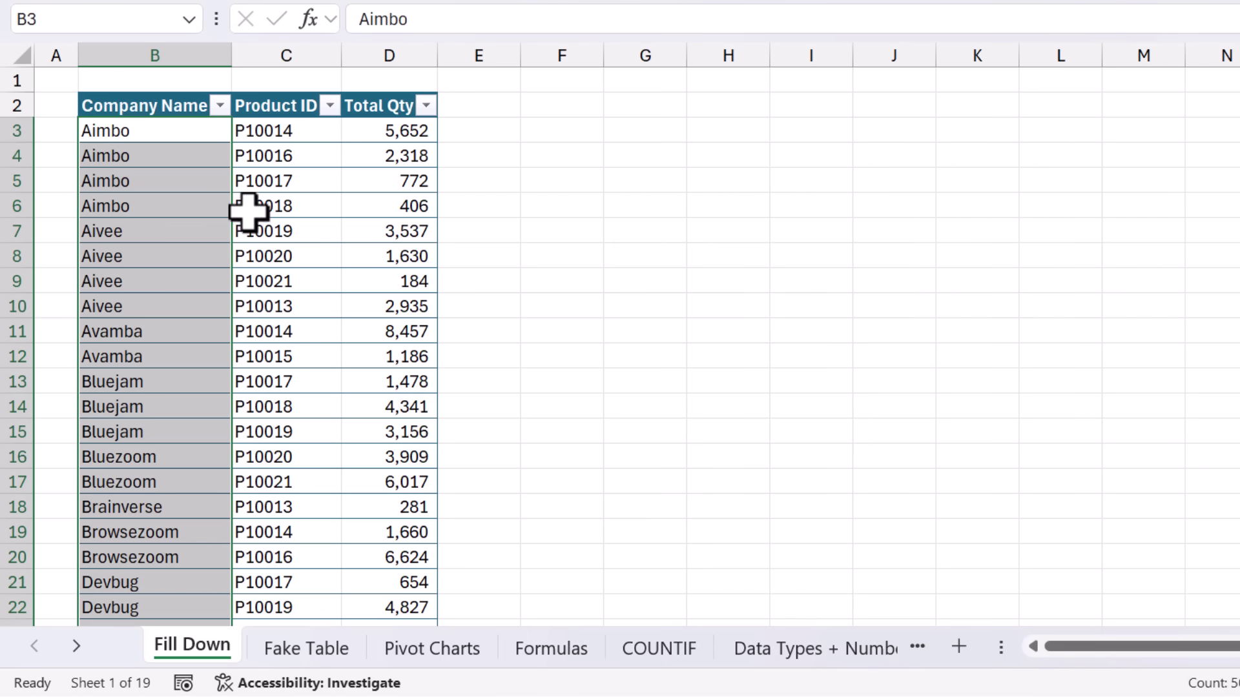
click(167, 155)
click(159, 180)
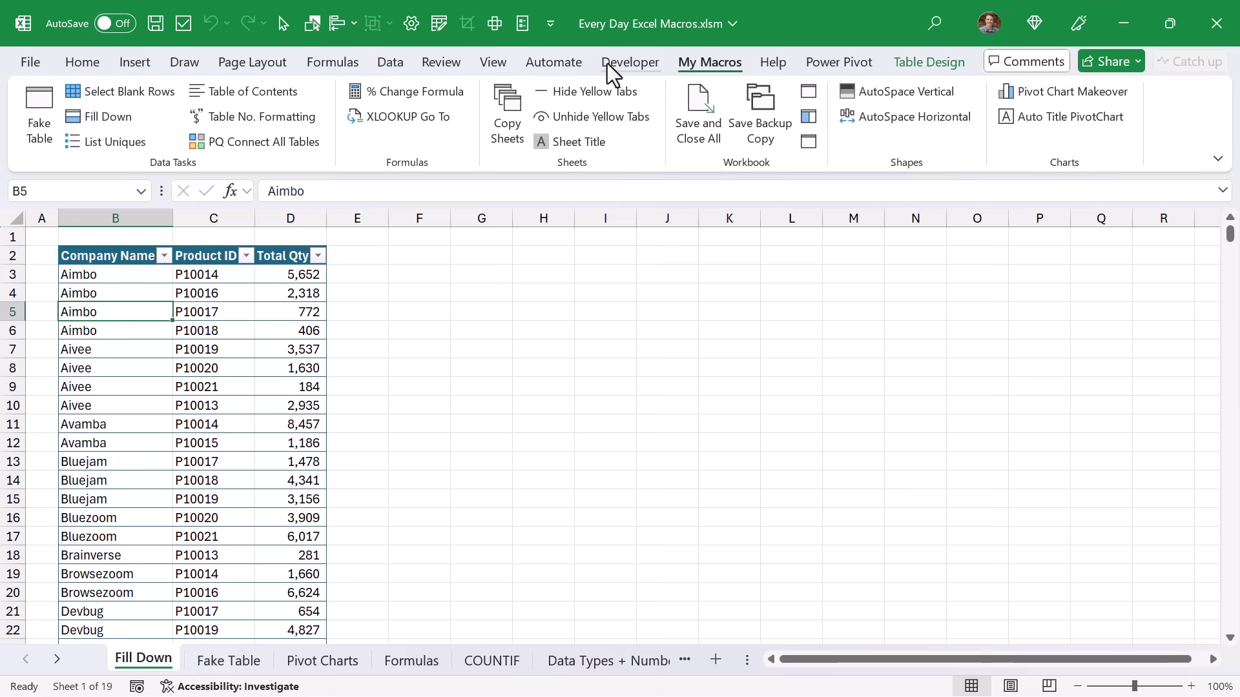
click(617, 62)
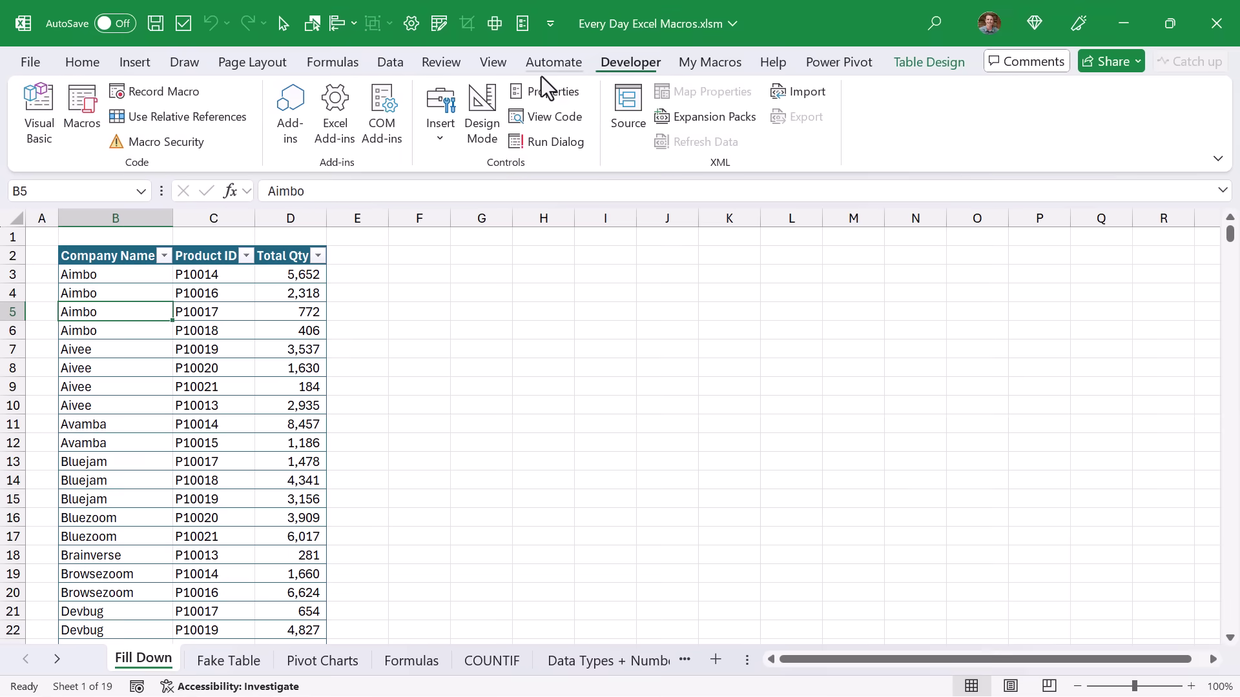
click(36, 113)
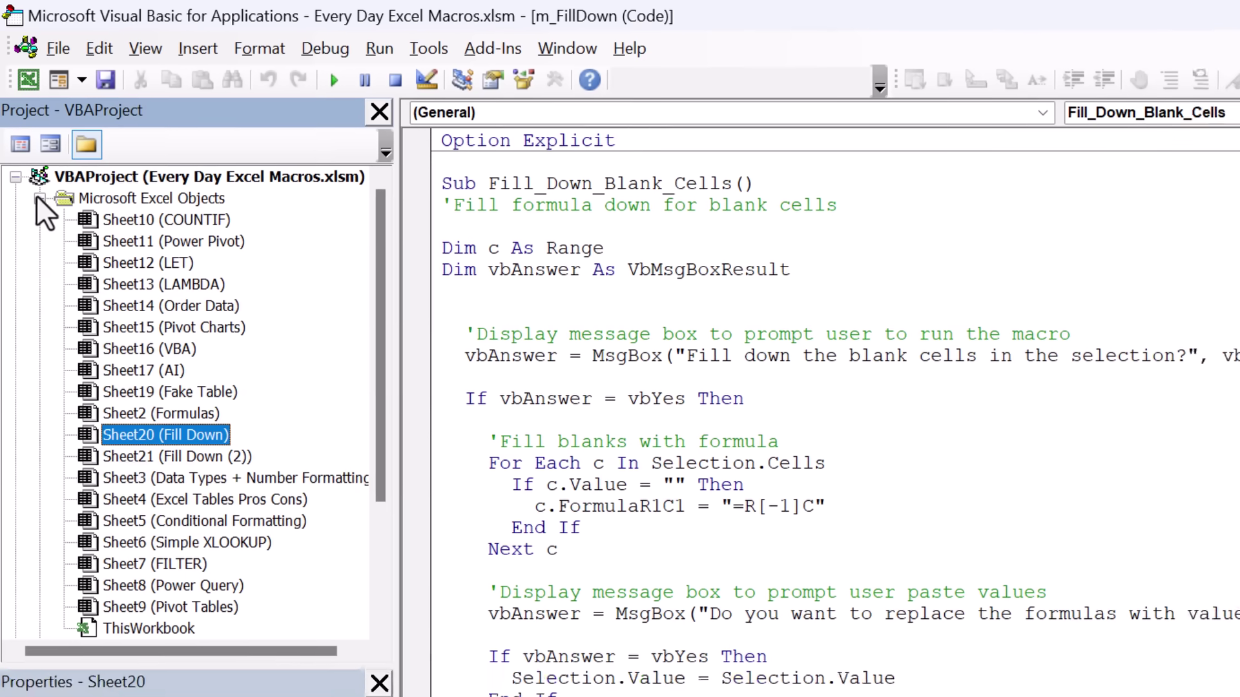
click(39, 198)
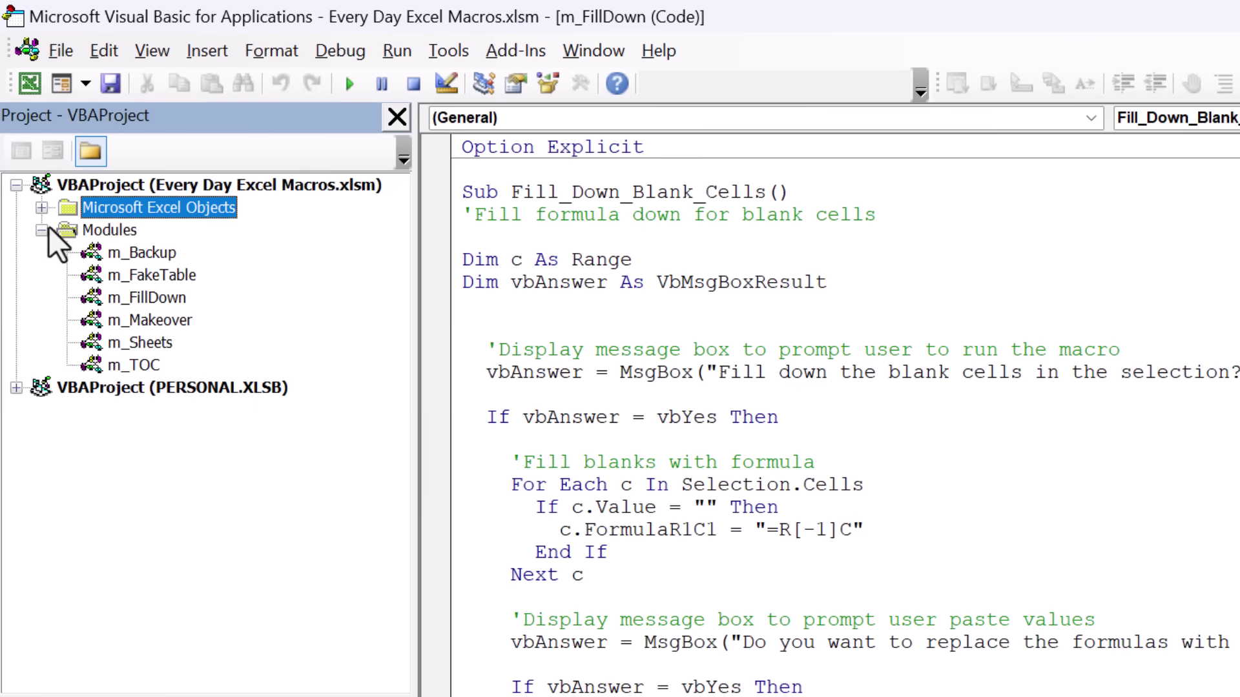
click(154, 300)
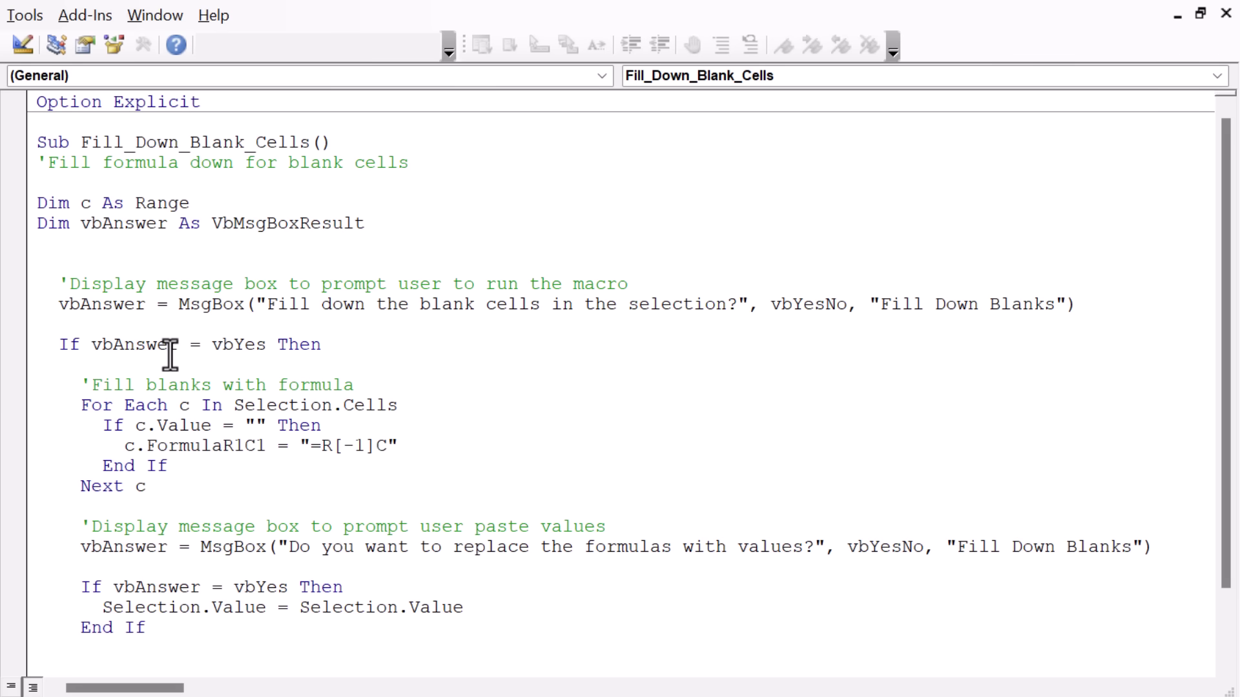
drag(76, 406, 198, 481)
click(256, 423)
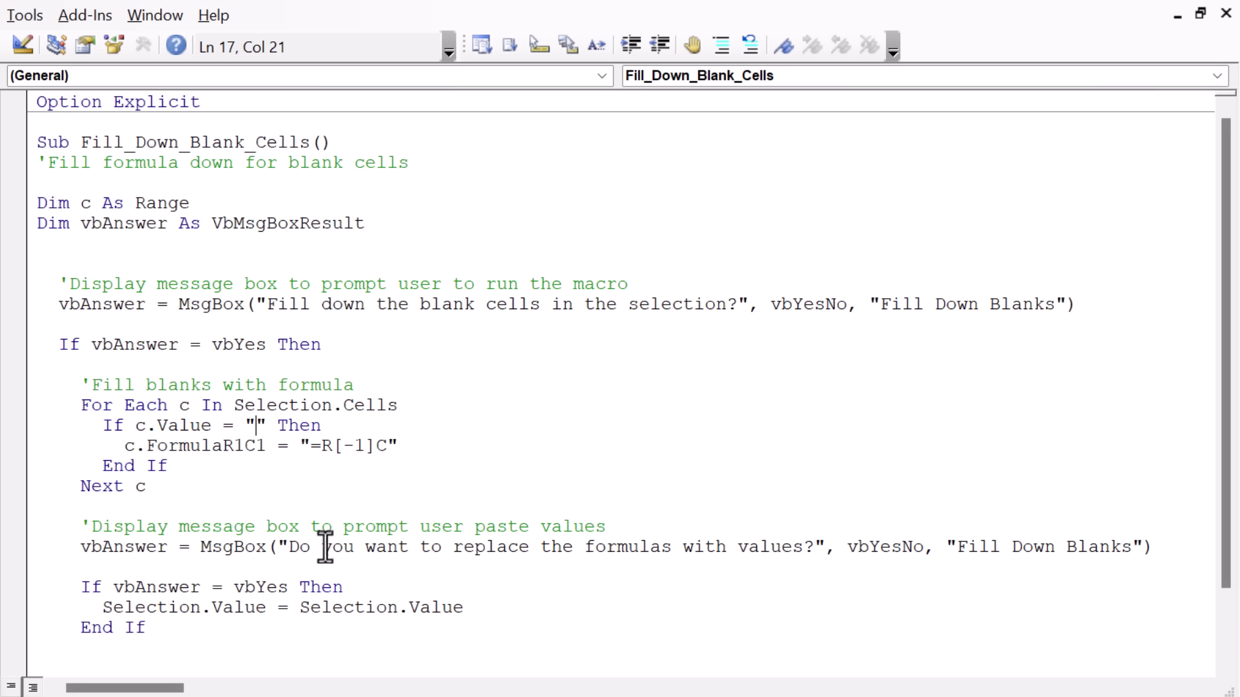
drag(460, 608, 101, 612)
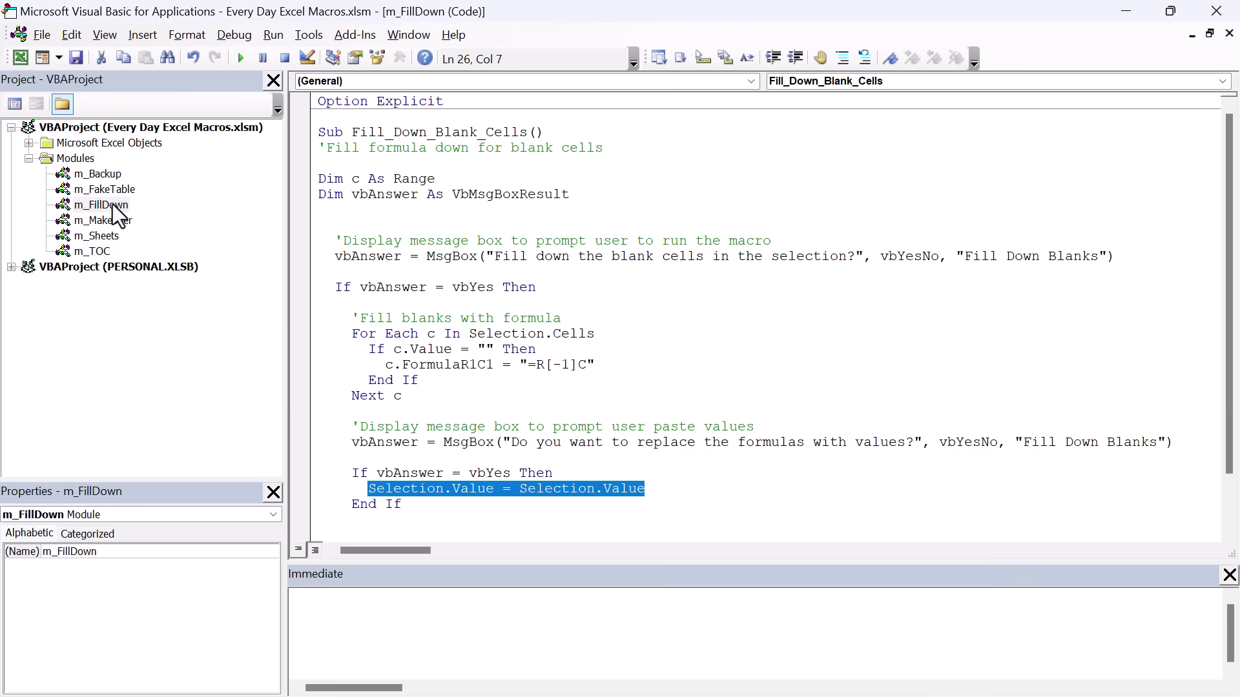
click(110, 204)
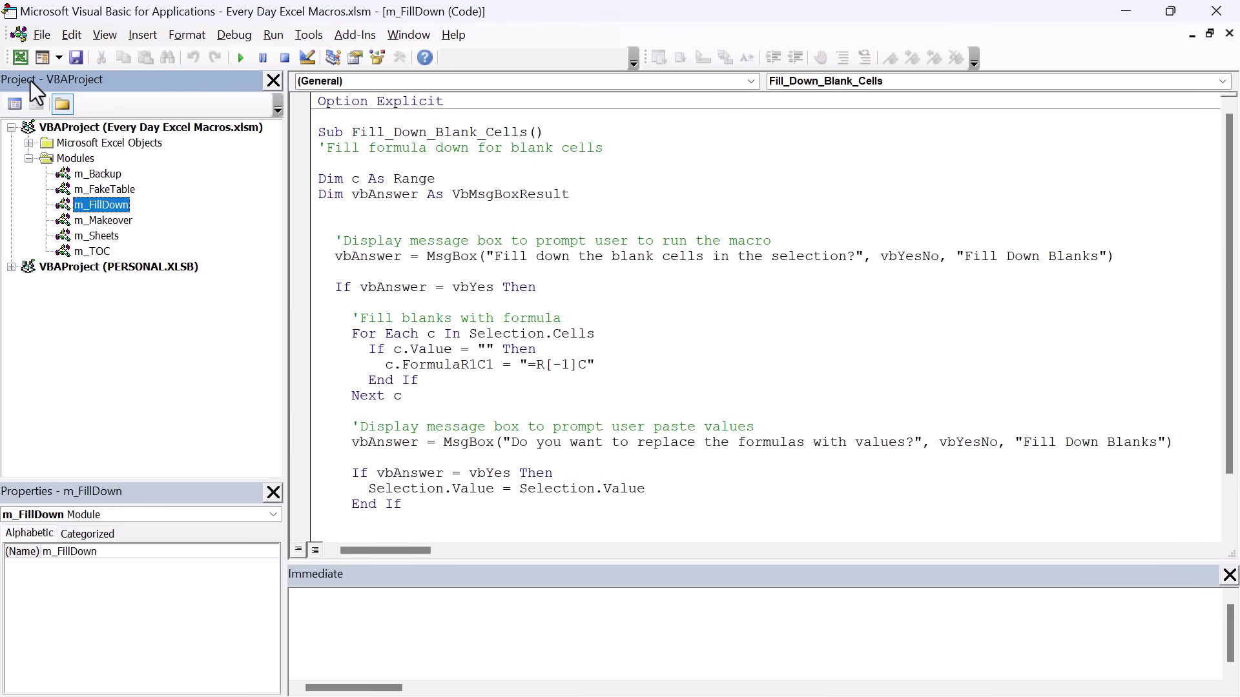
click(20, 57)
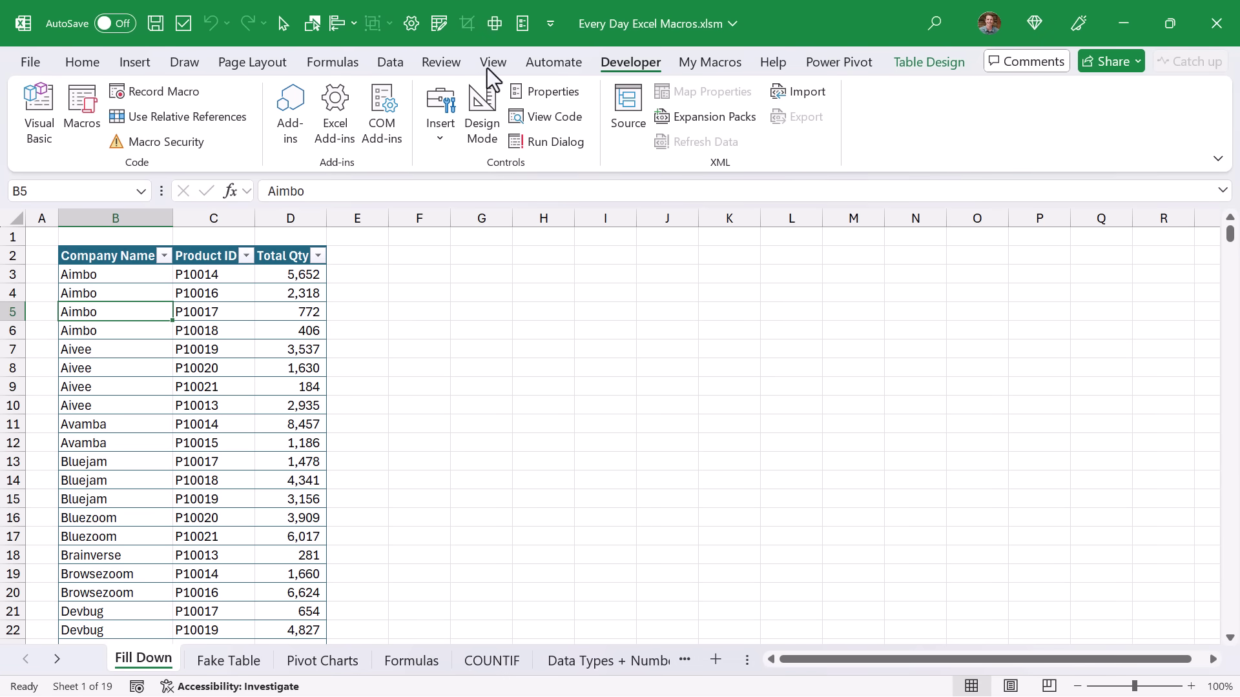
Go to the Formulas sheet and select its Writing Formulas title row 1.
click(709, 60)
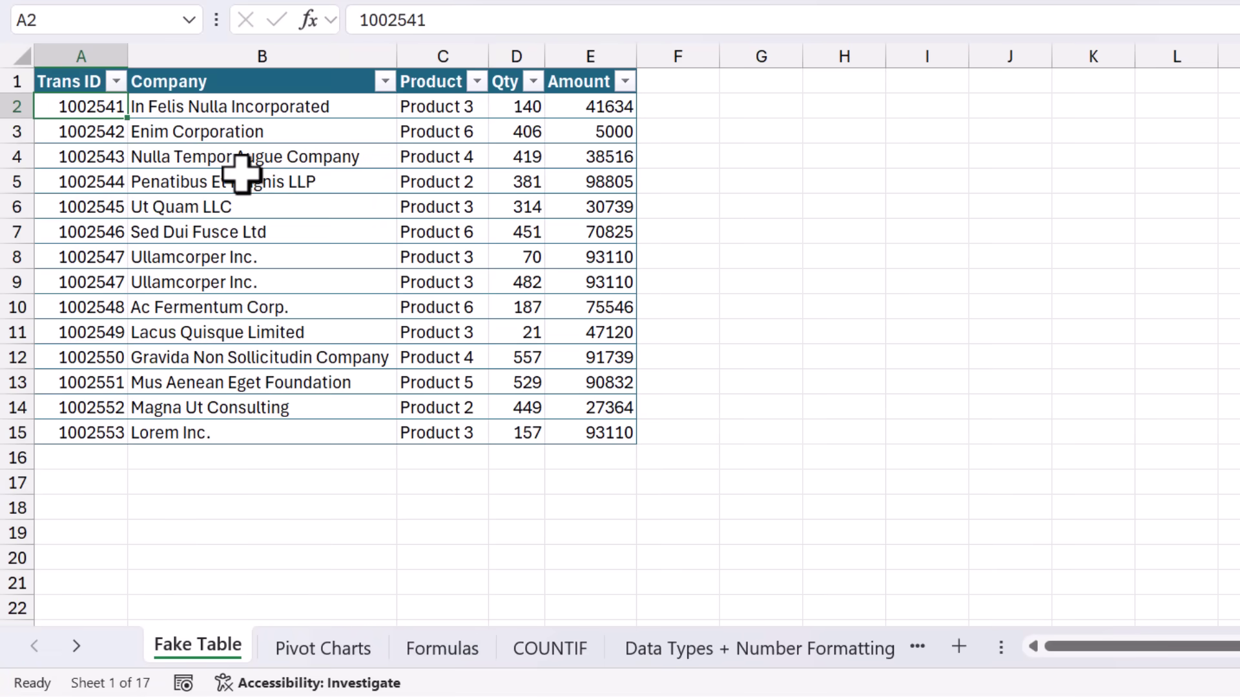
click(423, 647)
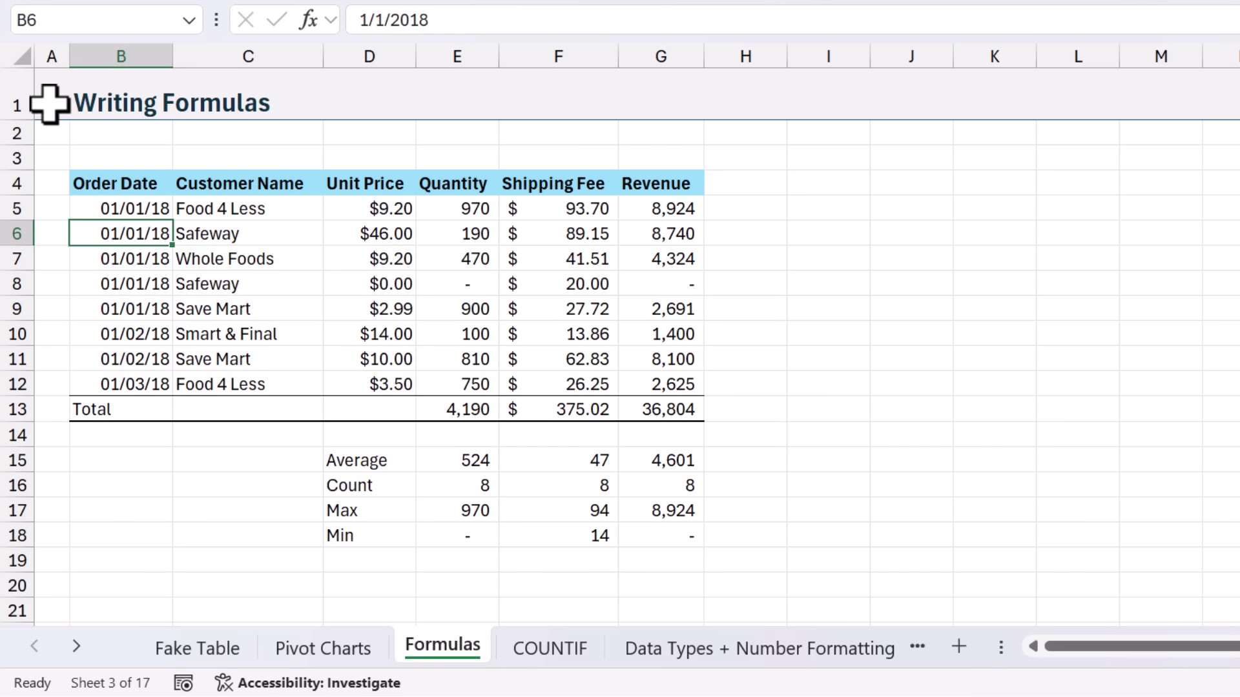
click(12, 100)
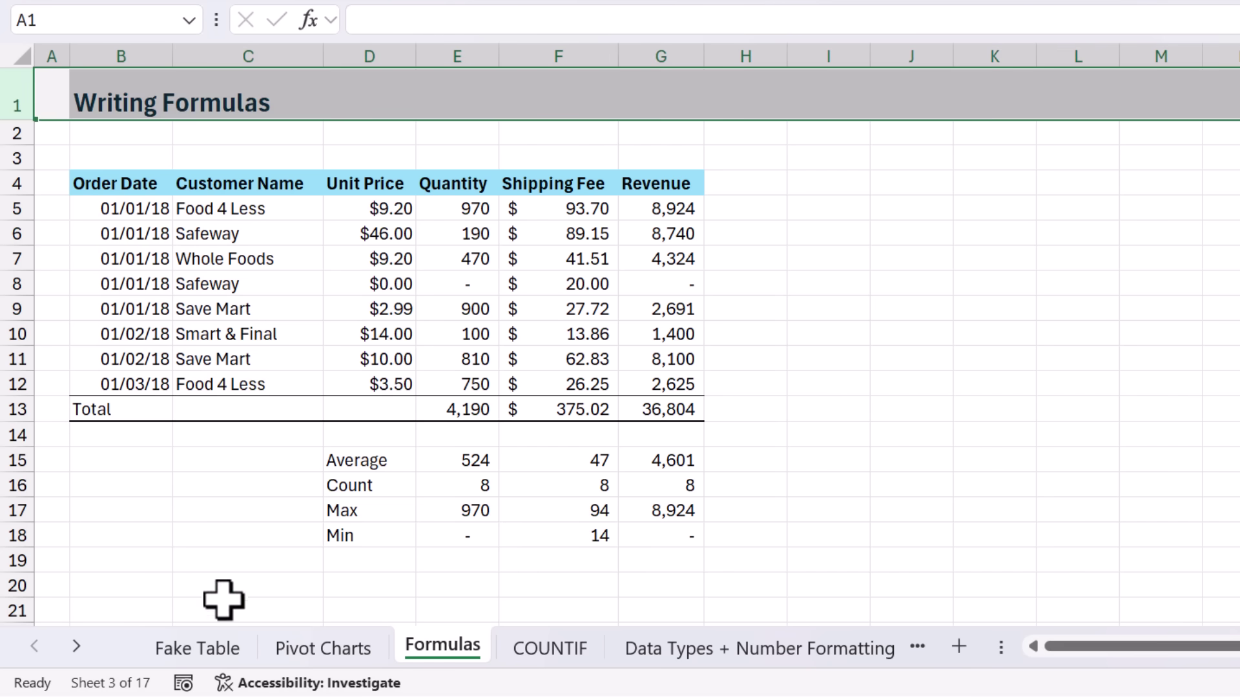
Run the Sheet Title macro on the Fake Table sheet to add a bold 'Fake Table' title in B1.
click(213, 648)
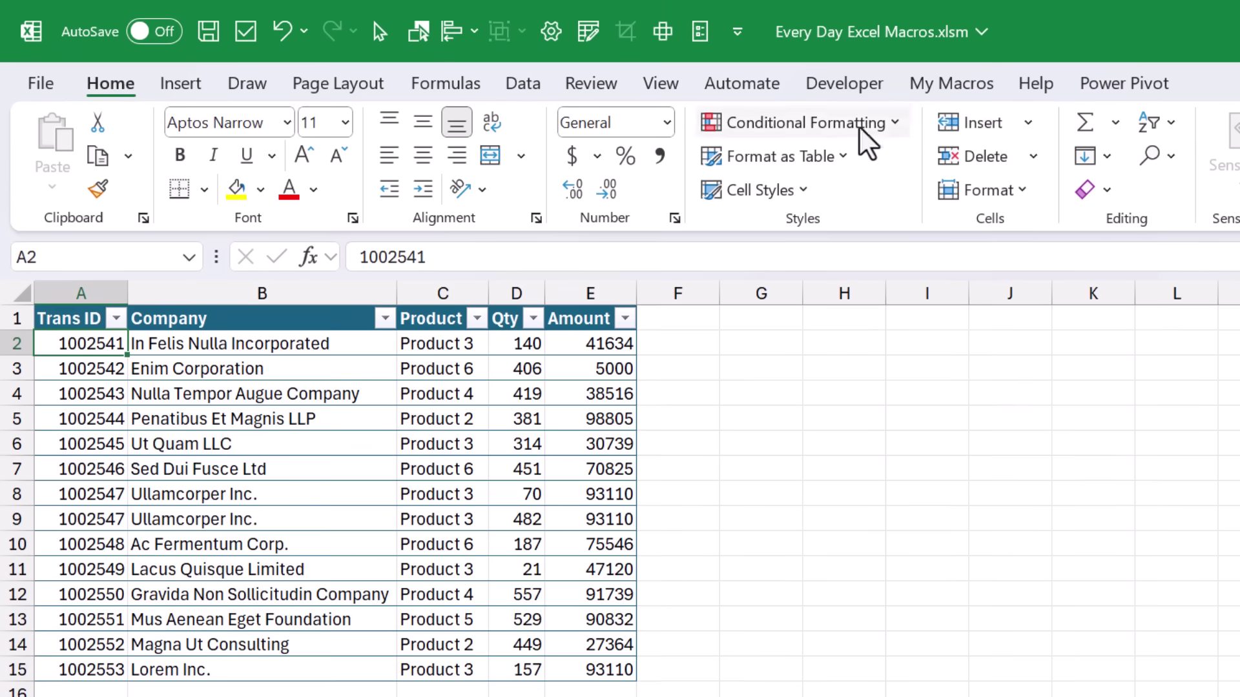
click(951, 84)
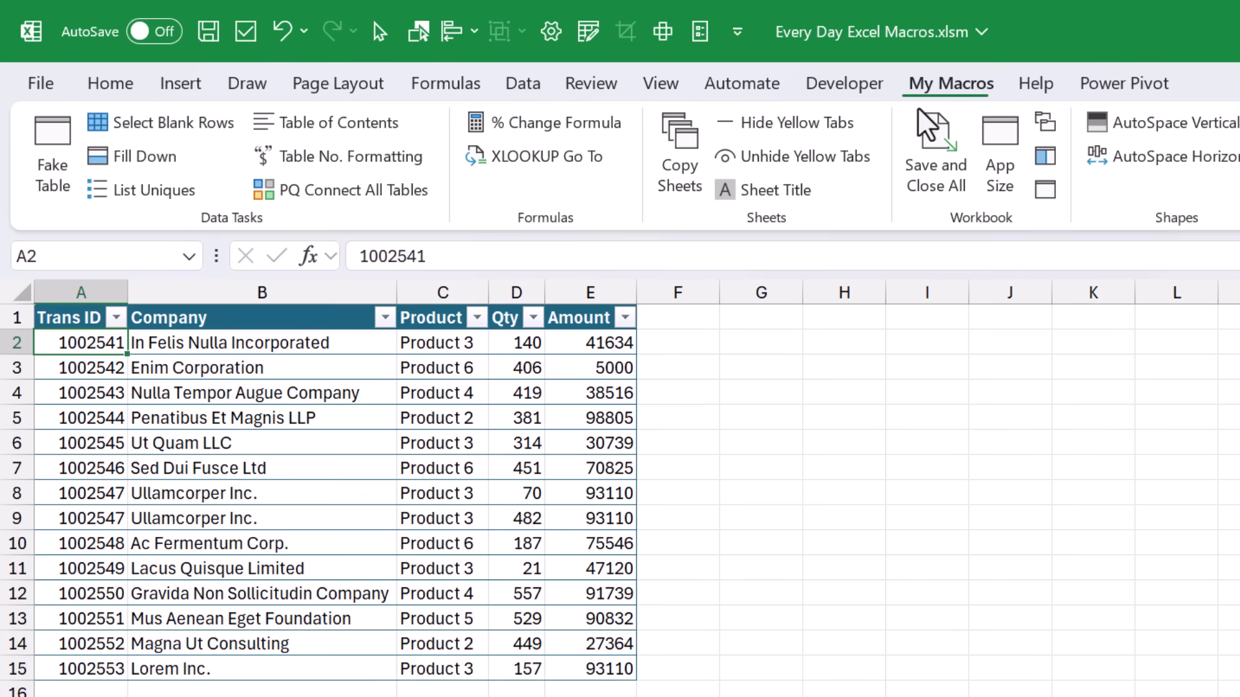
click(773, 189)
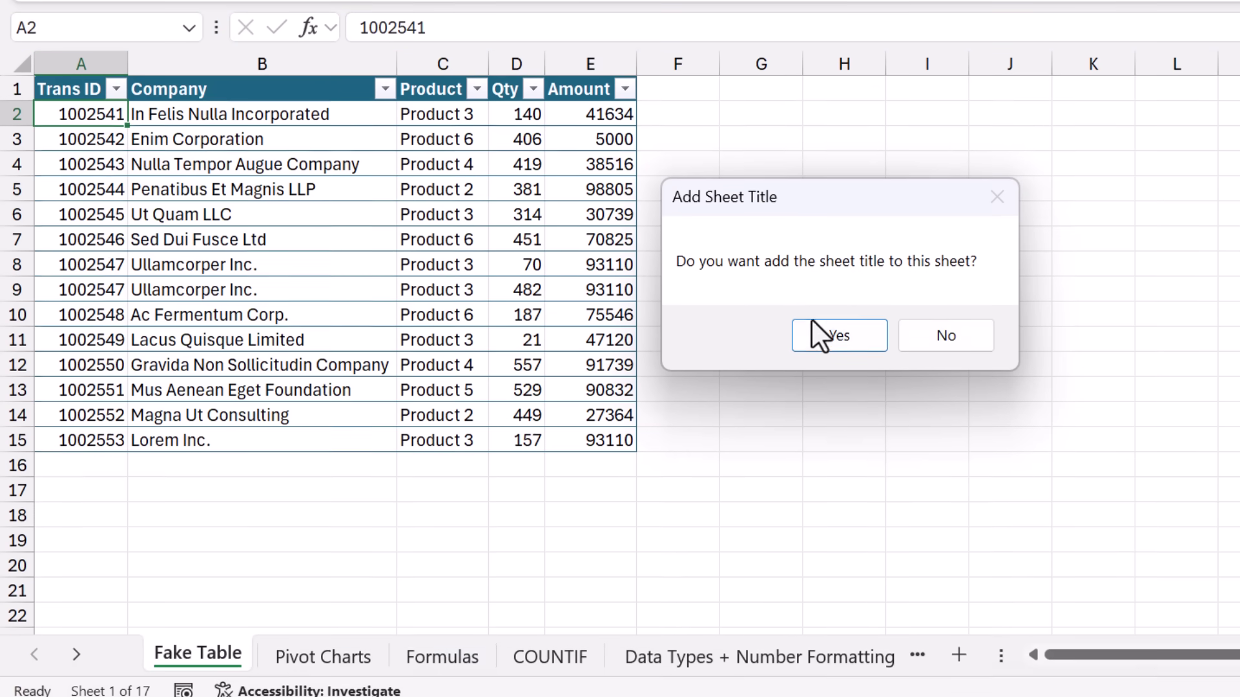
click(812, 323)
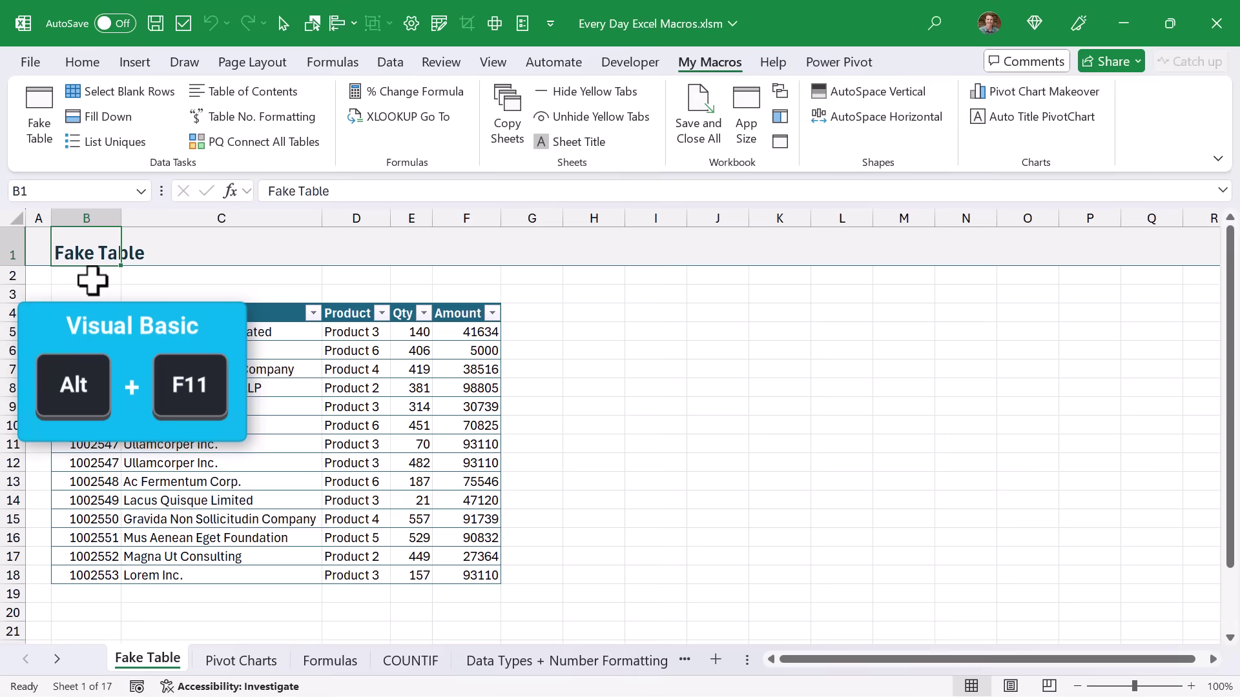
key(alt+F11)
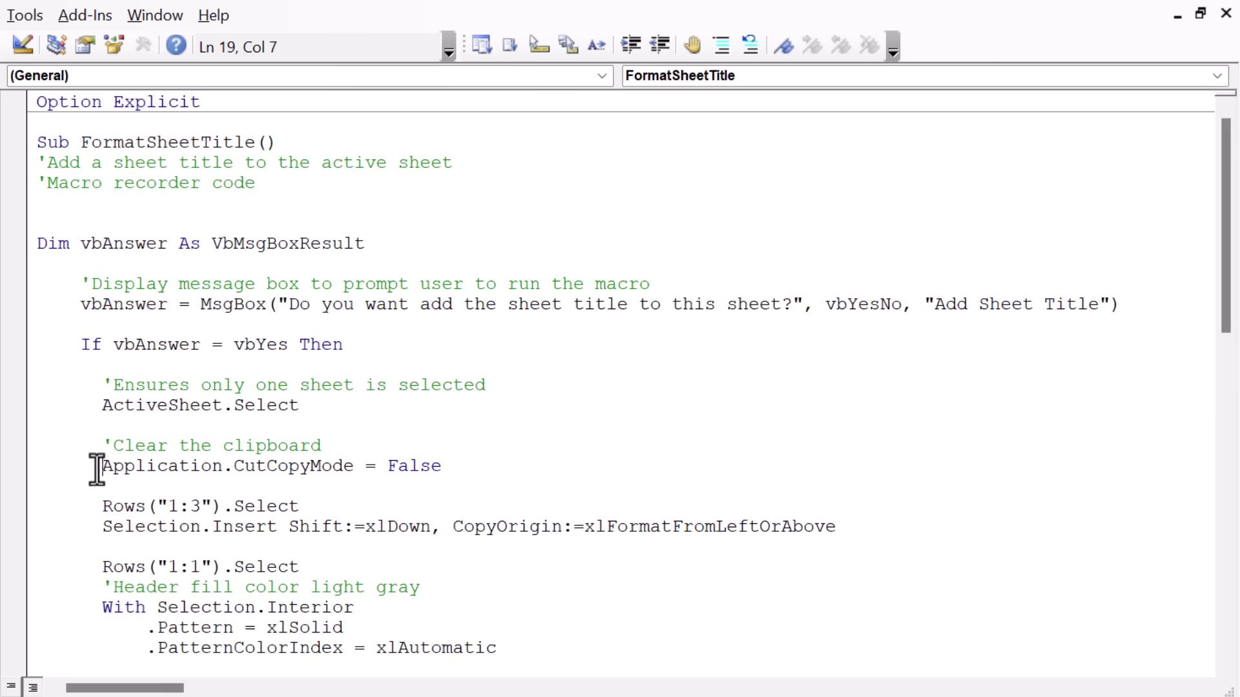
scroll(96, 469, down, 3)
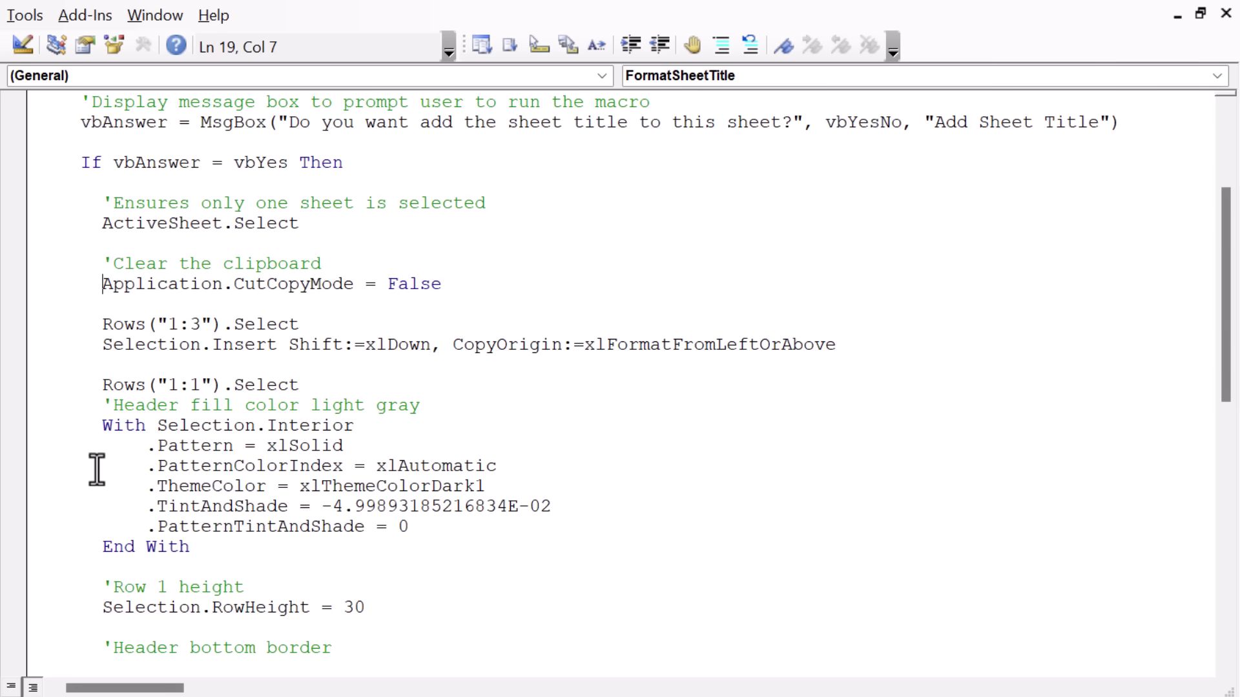
scroll(102, 340, down, 2)
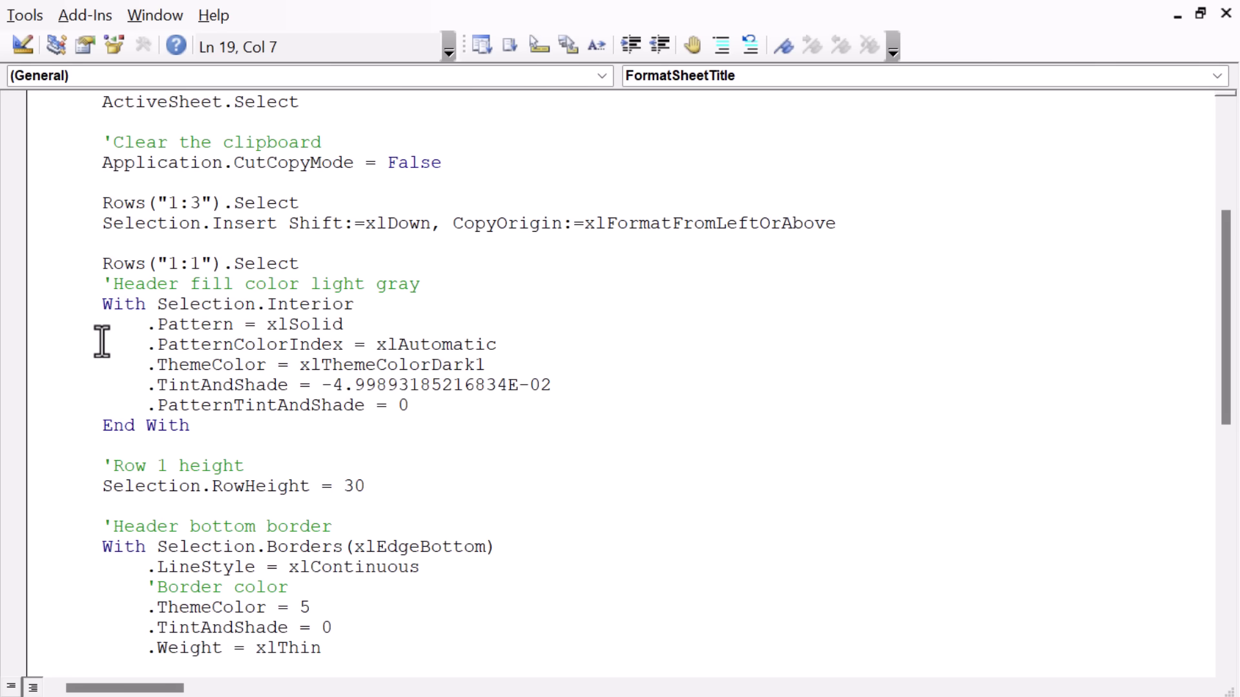
scroll(102, 341, down, 9)
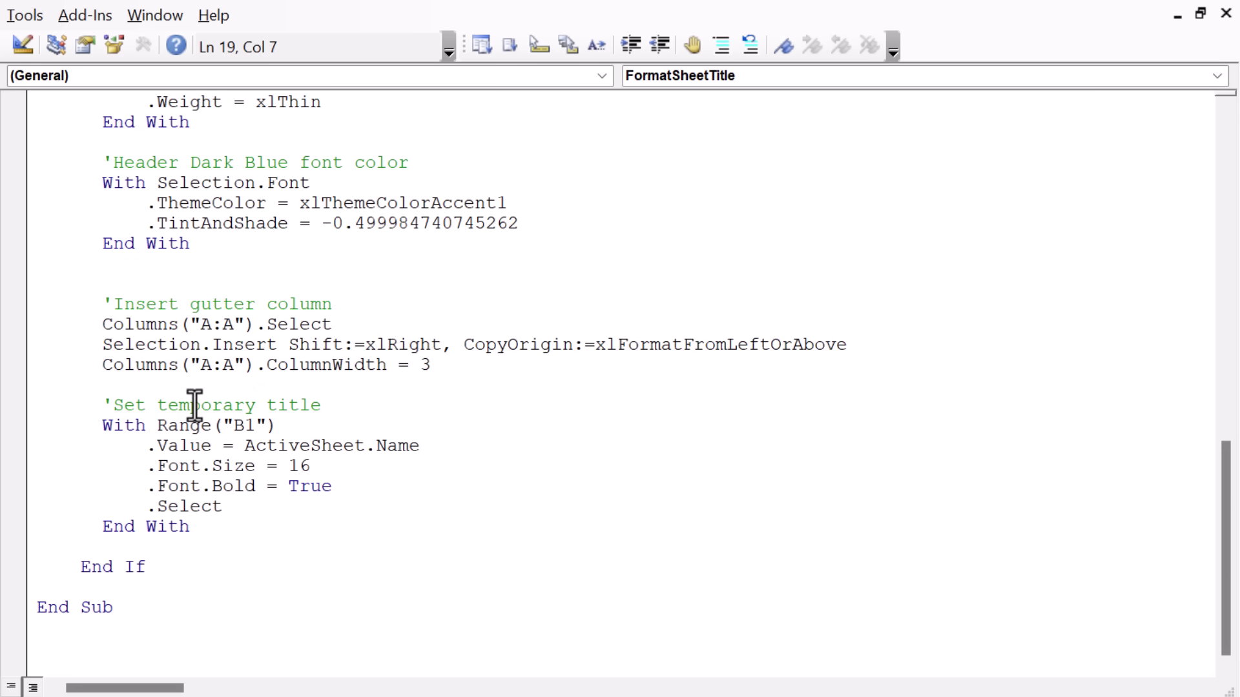
scroll(194, 405, up, 15)
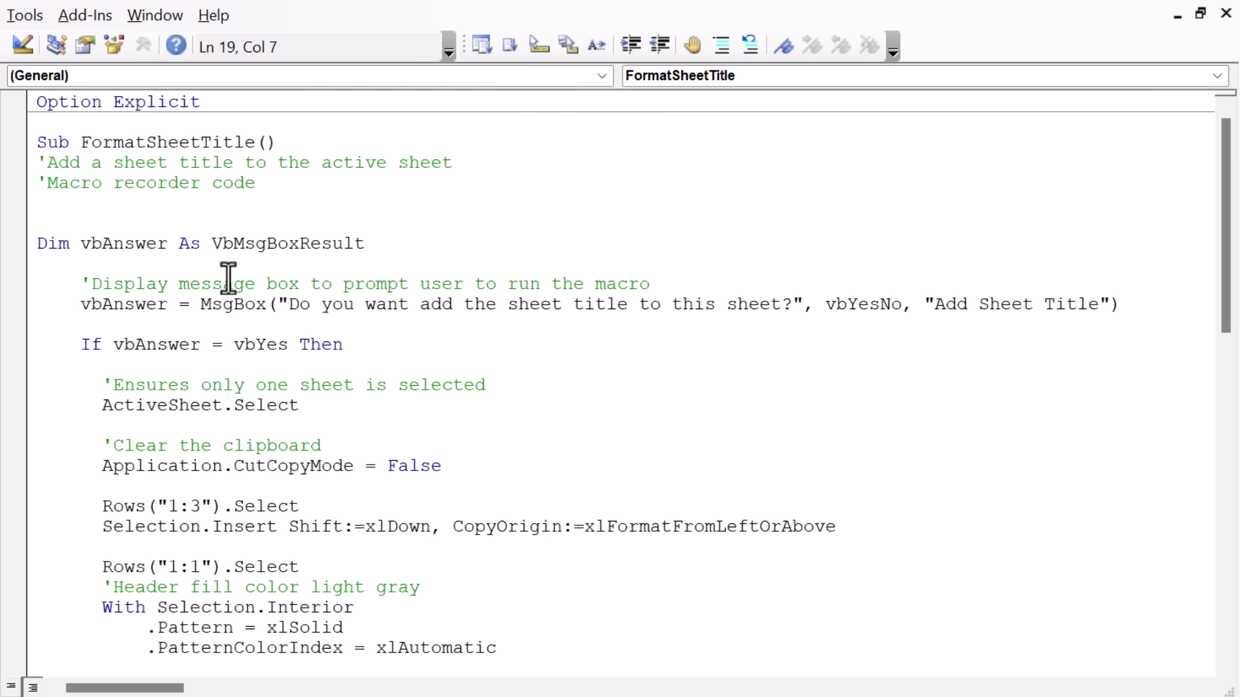
drag(255, 185, 33, 182)
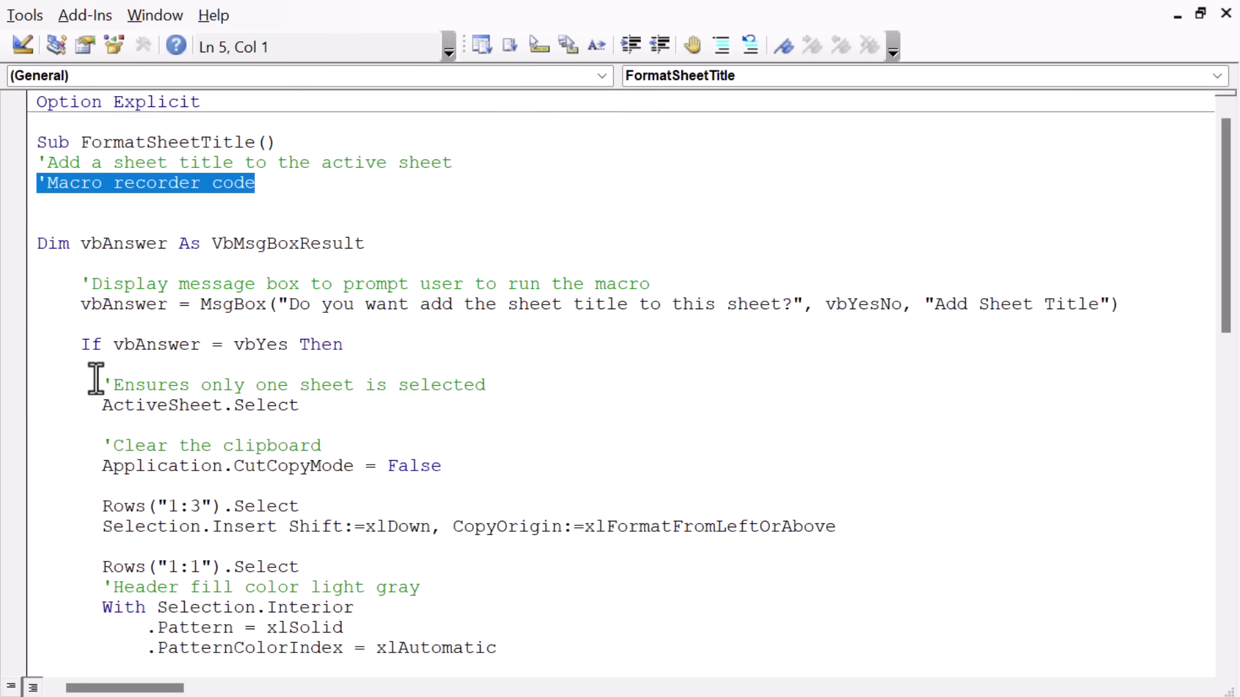
scroll(91, 384, down, 5)
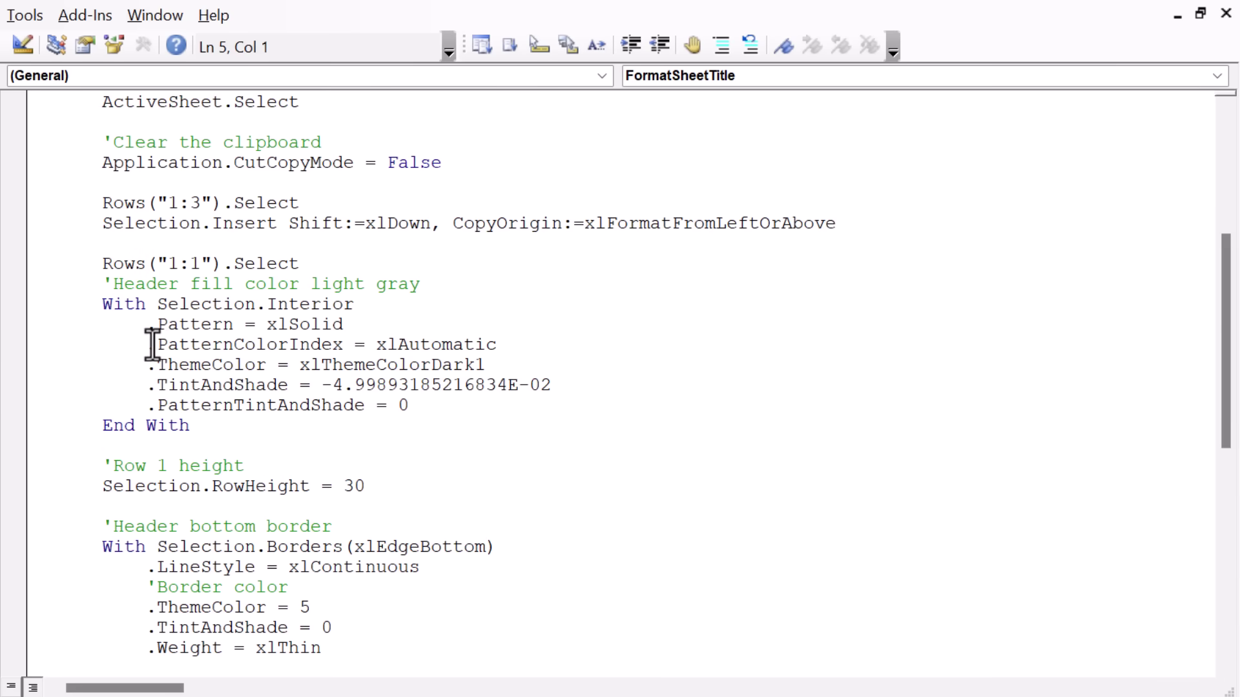
drag(154, 346, 437, 401)
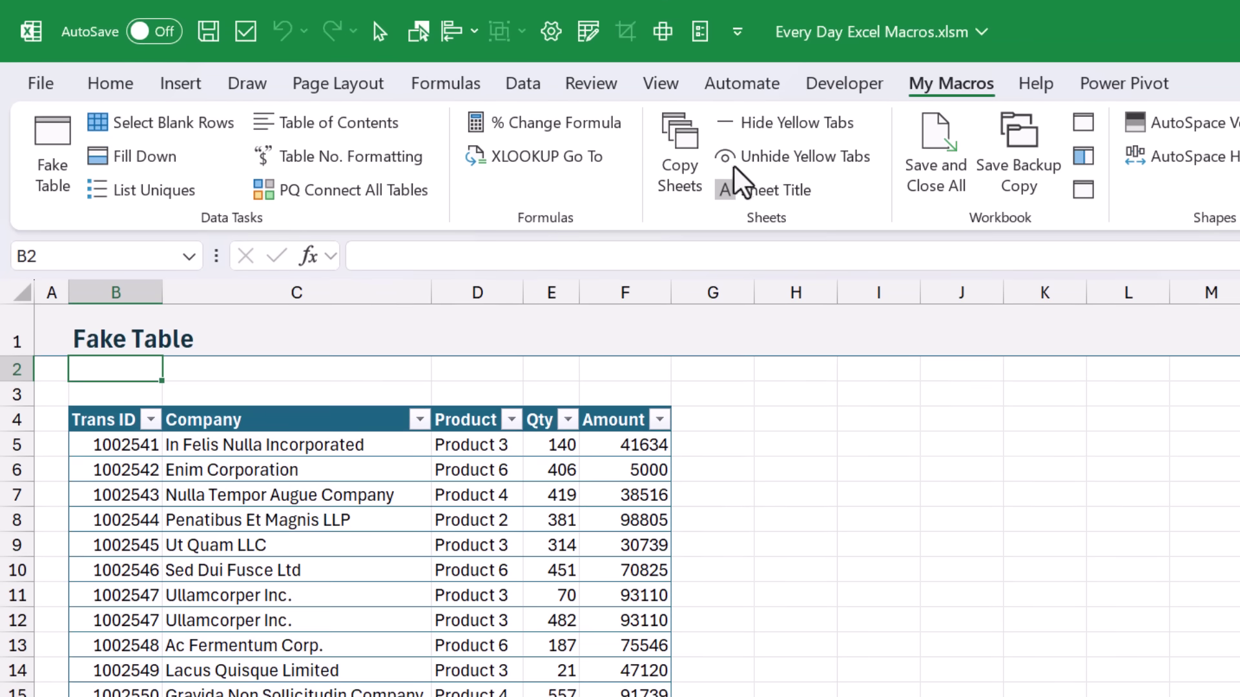
Generate the Table of Contents sheet hyperlinking all 18 sheets and view its macro code.
click(361, 129)
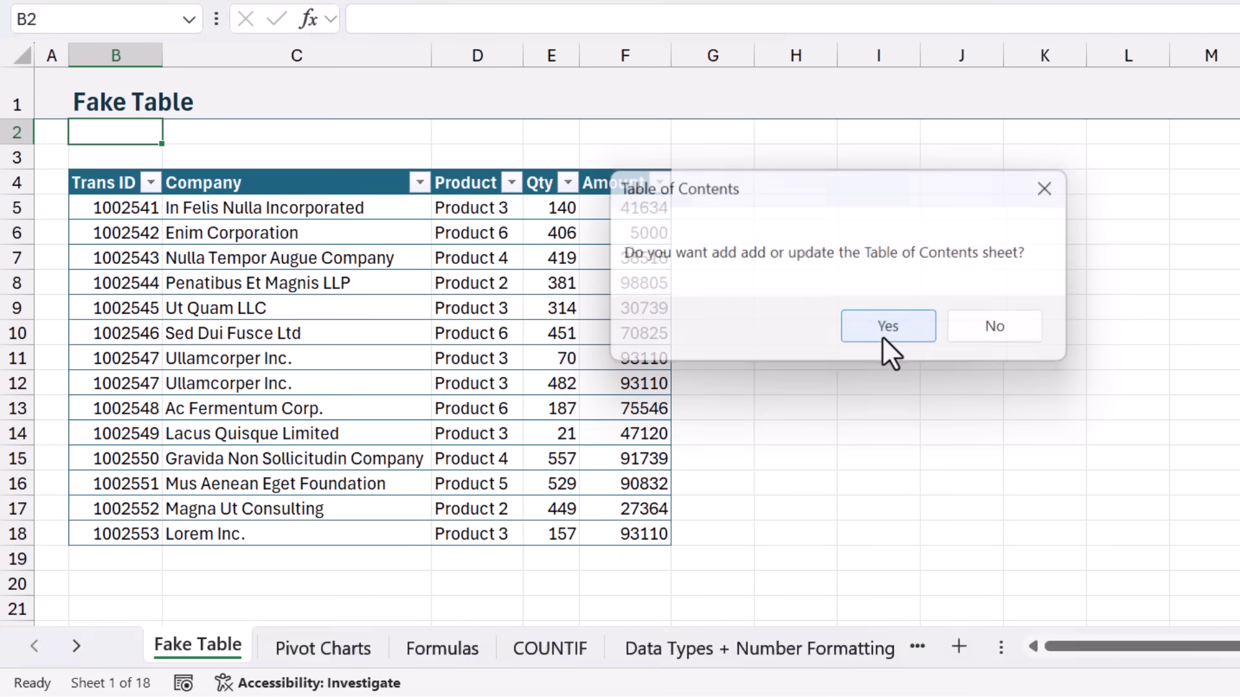
click(884, 329)
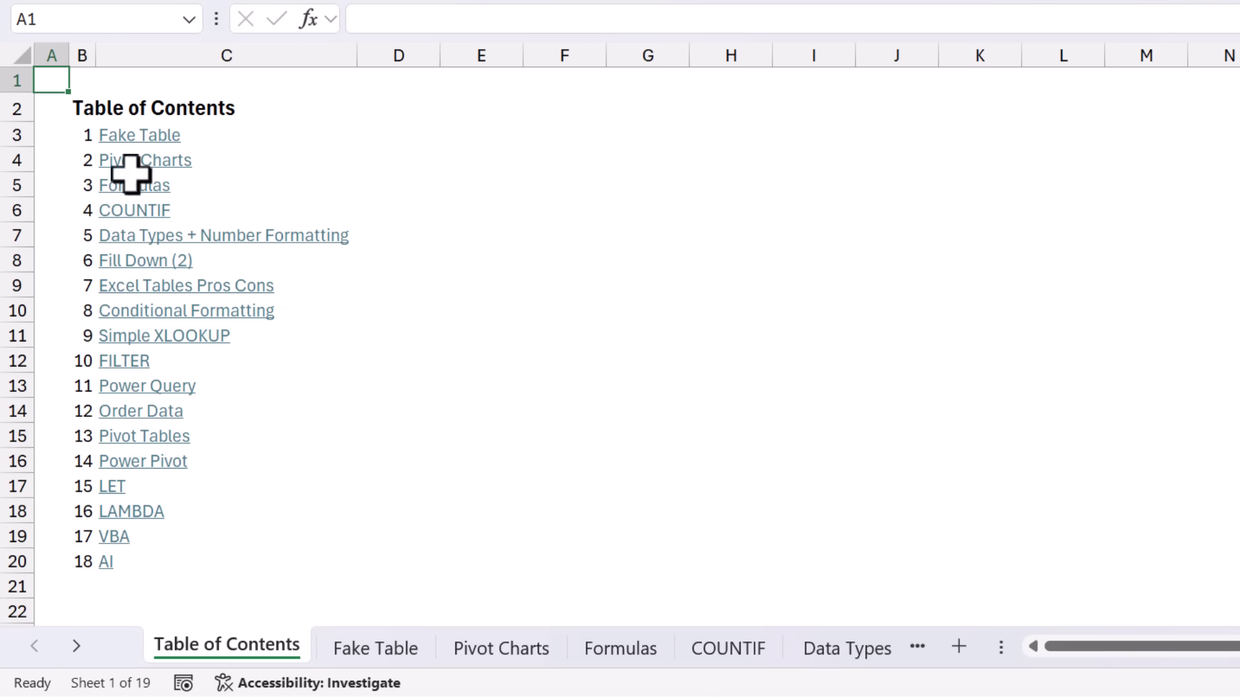
key(alt+F11)
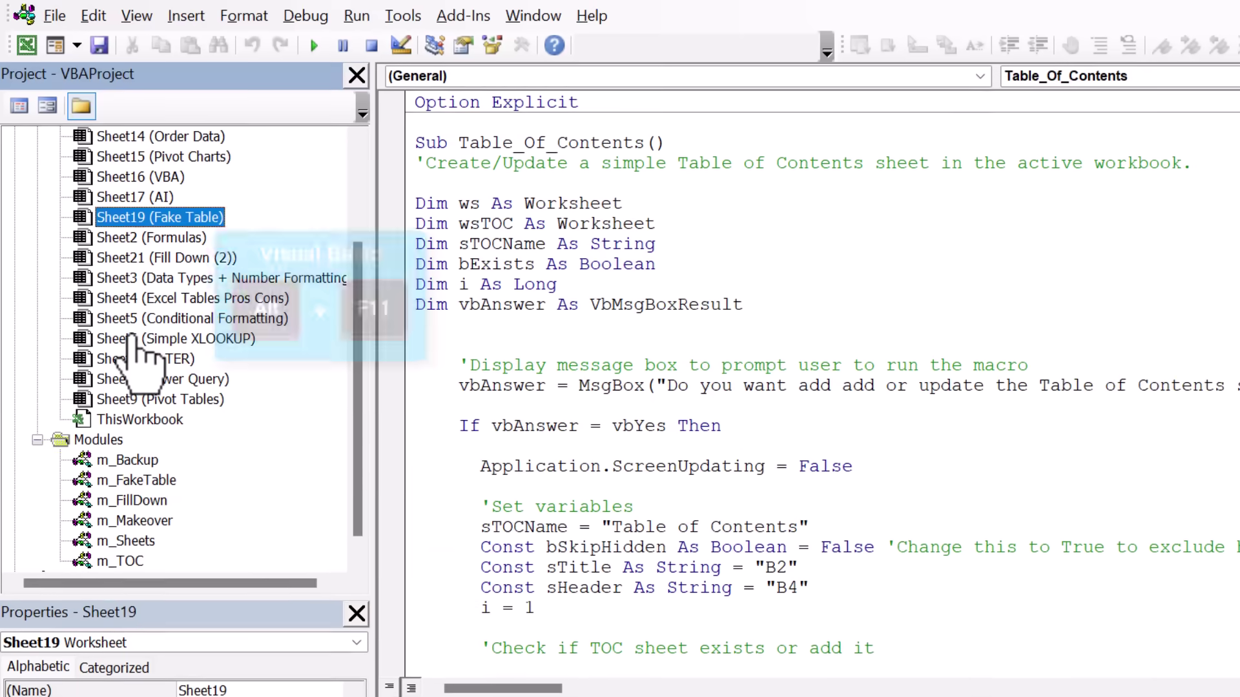
double_click(123, 562)
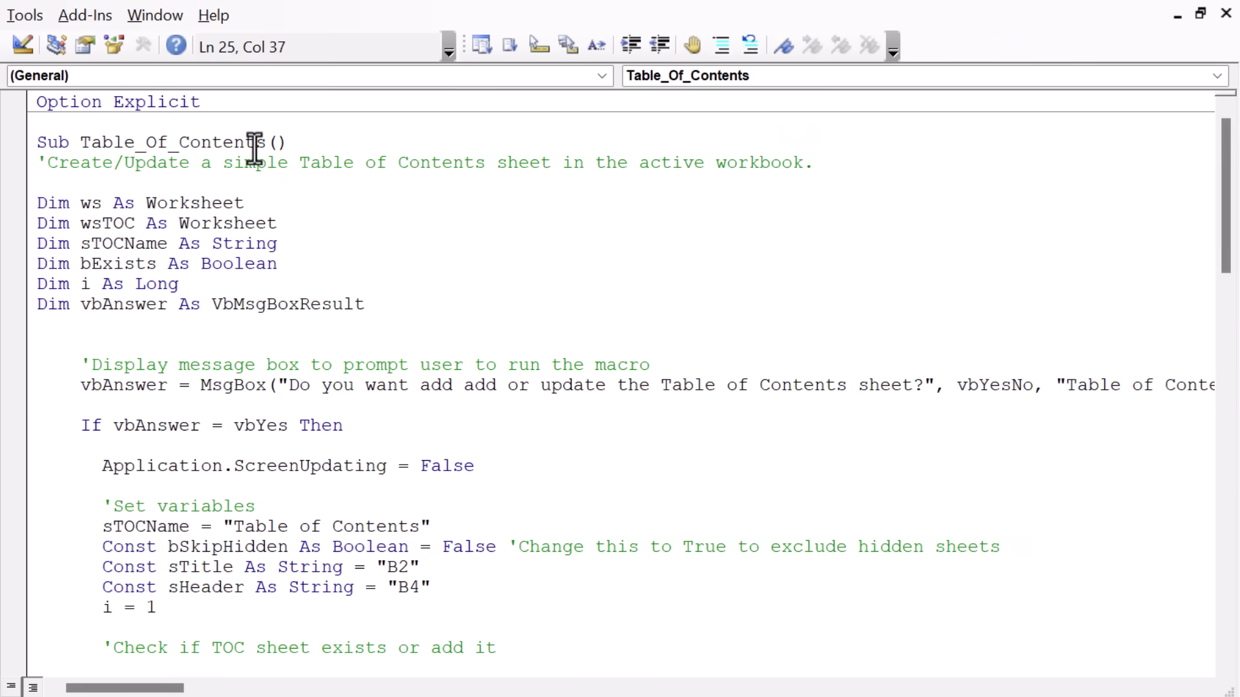
scroll(230, 339, down, 2)
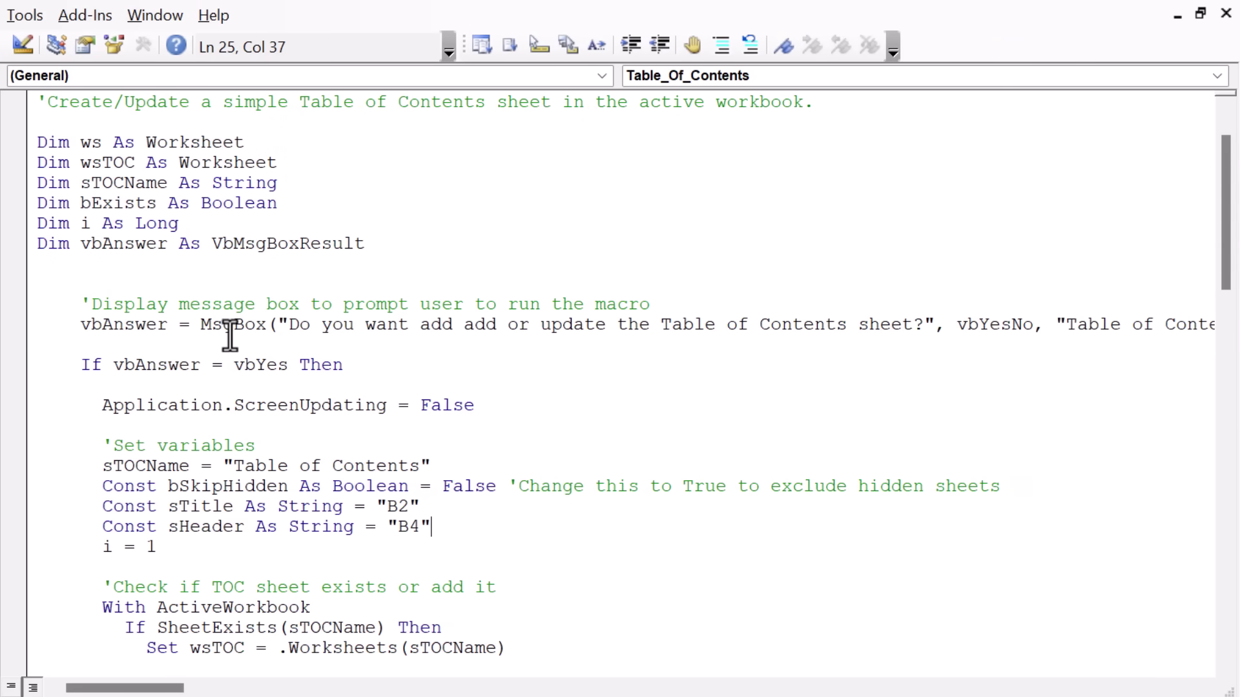
scroll(230, 335, down, 2)
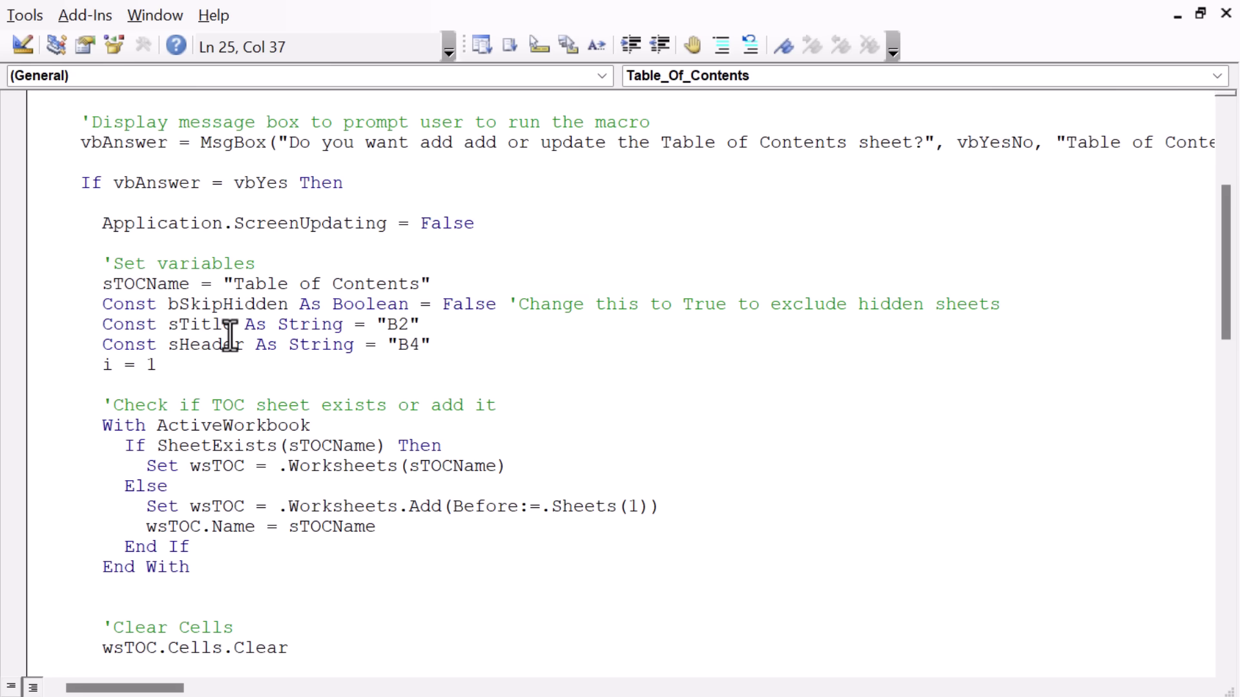
drag(167, 304, 287, 308)
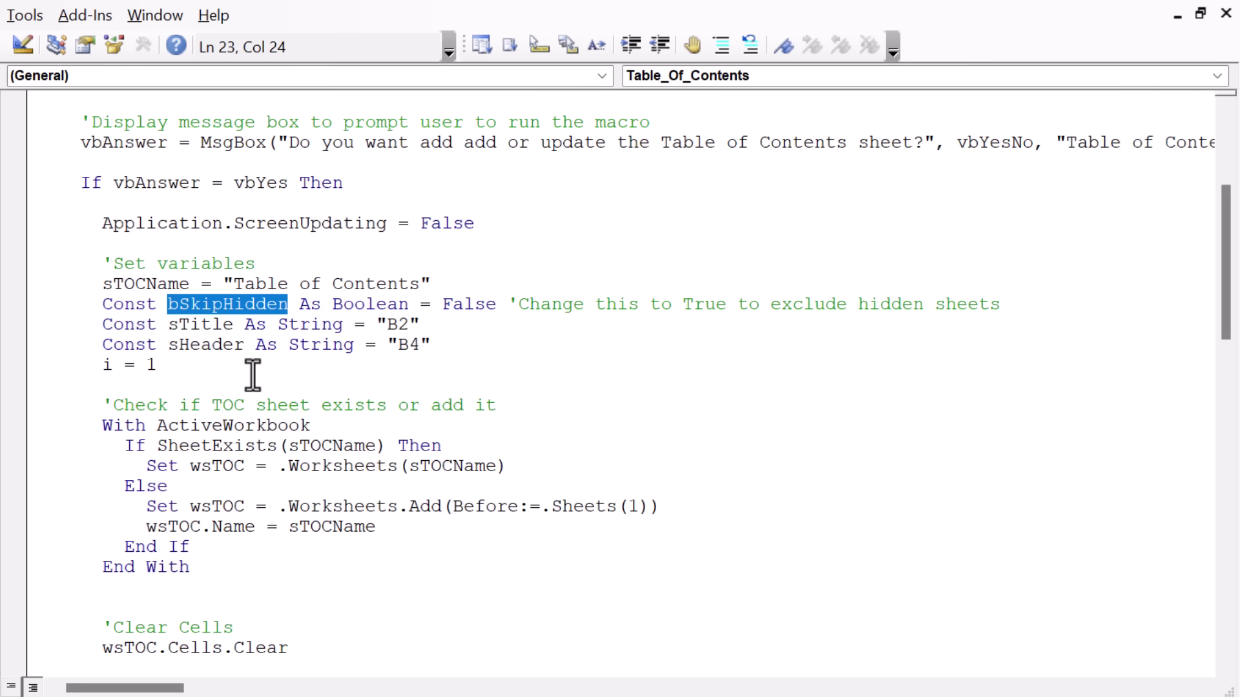
scroll(253, 375, down, 6)
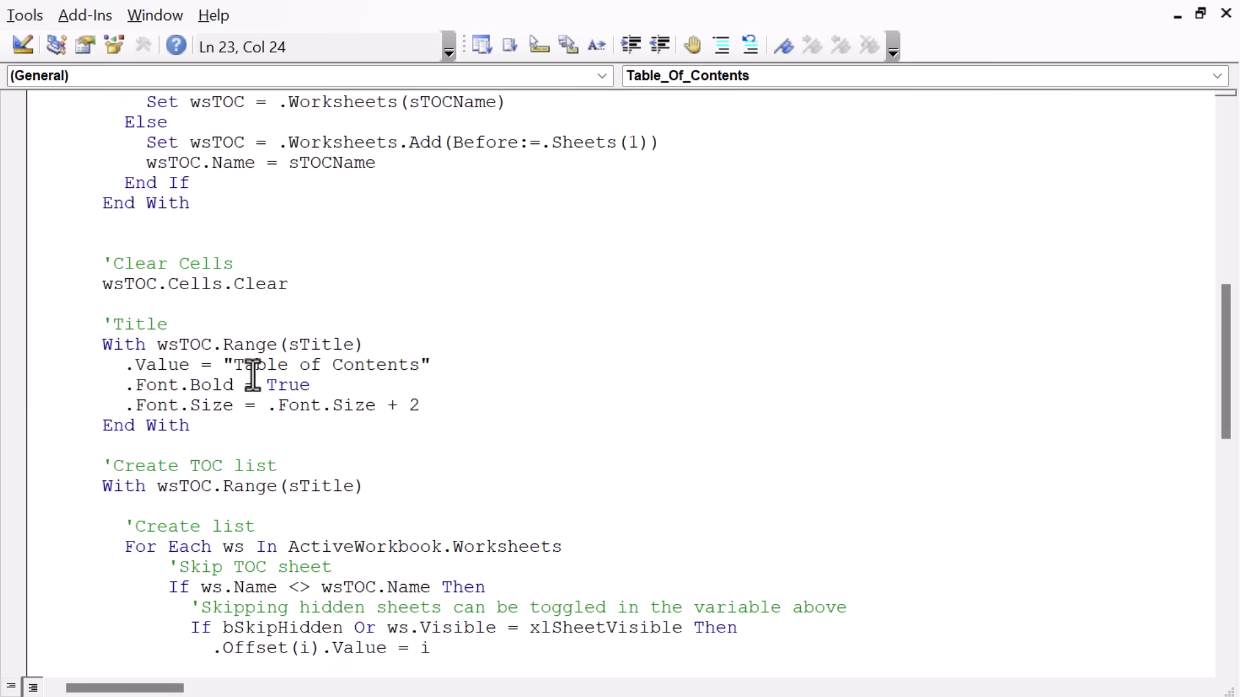
scroll(253, 374, down, 5)
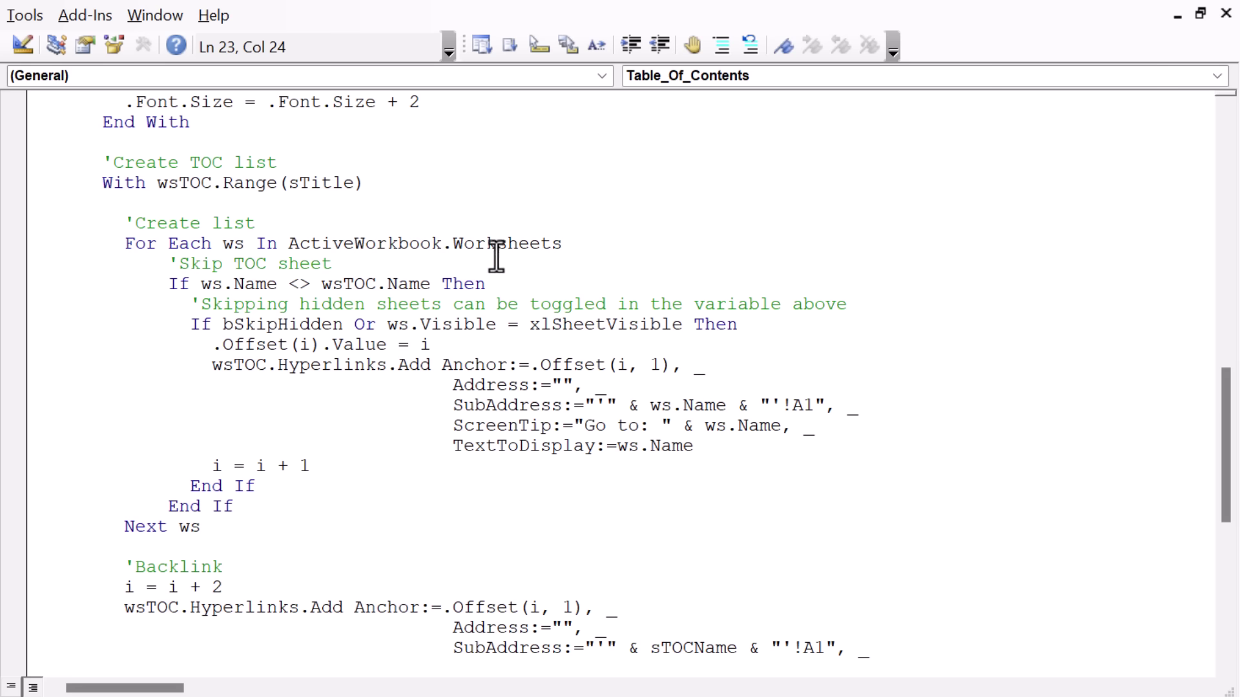
double_click(336, 364)
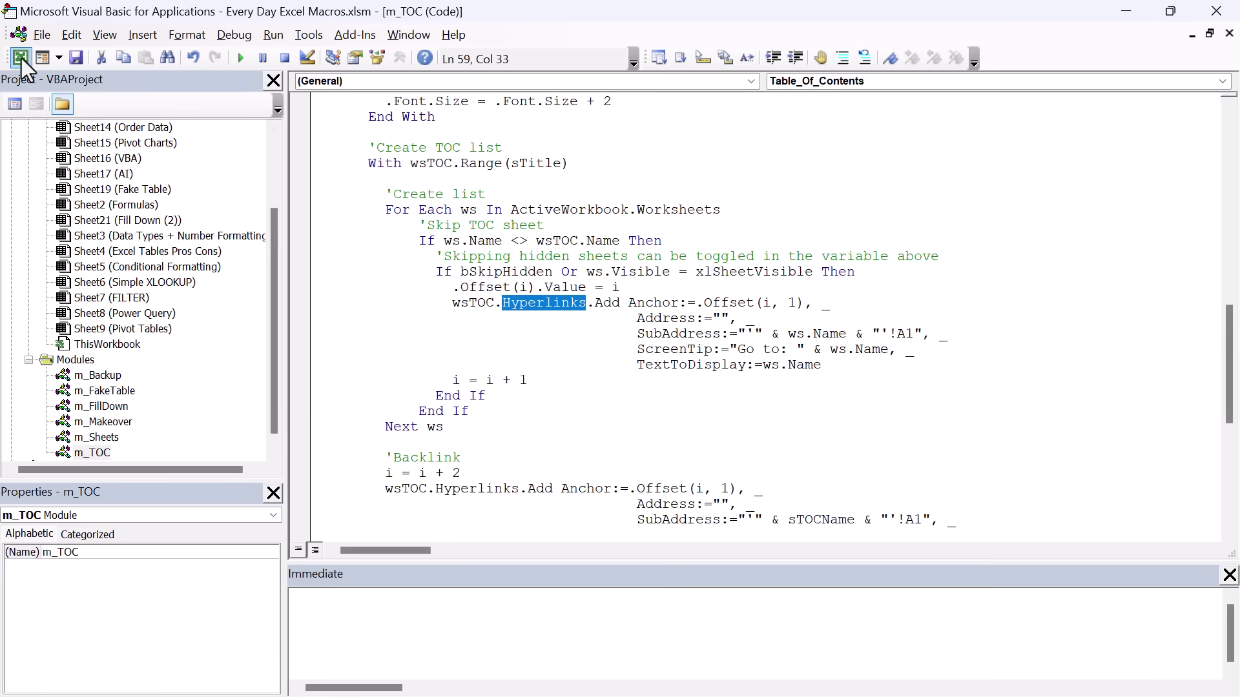
click(21, 58)
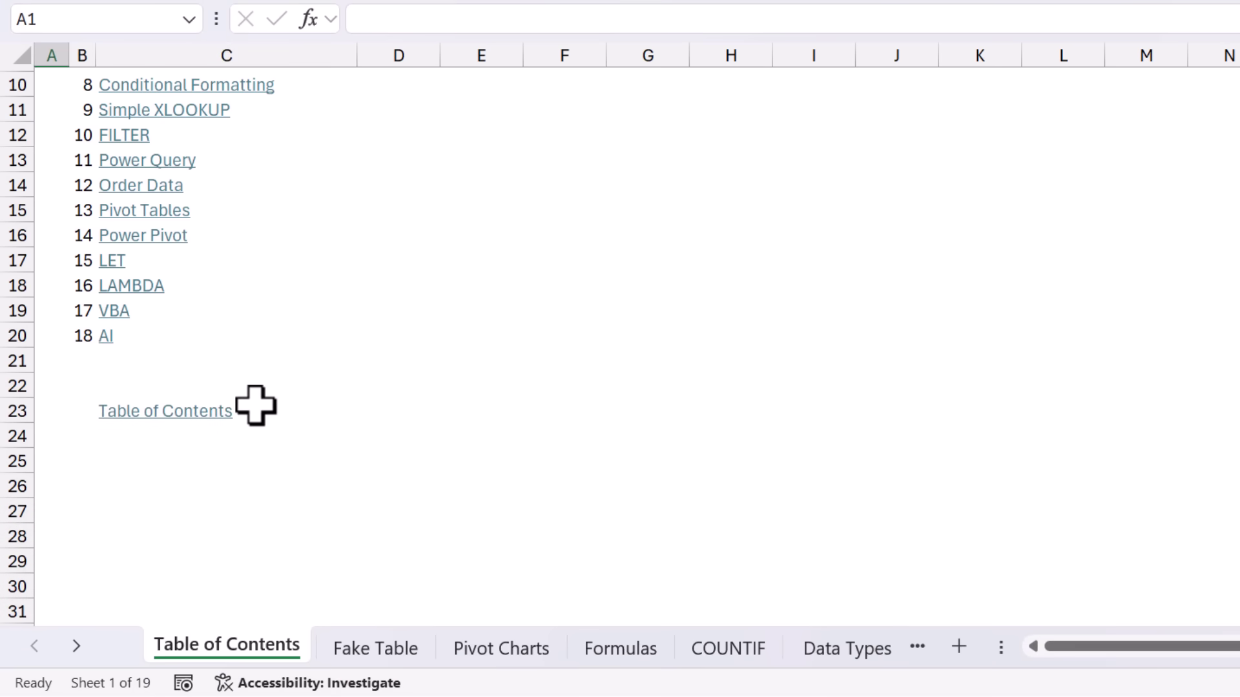
Copy the Table of Contents backlink from C23 into cell B2 of the Fake Table sheet.
click(247, 411)
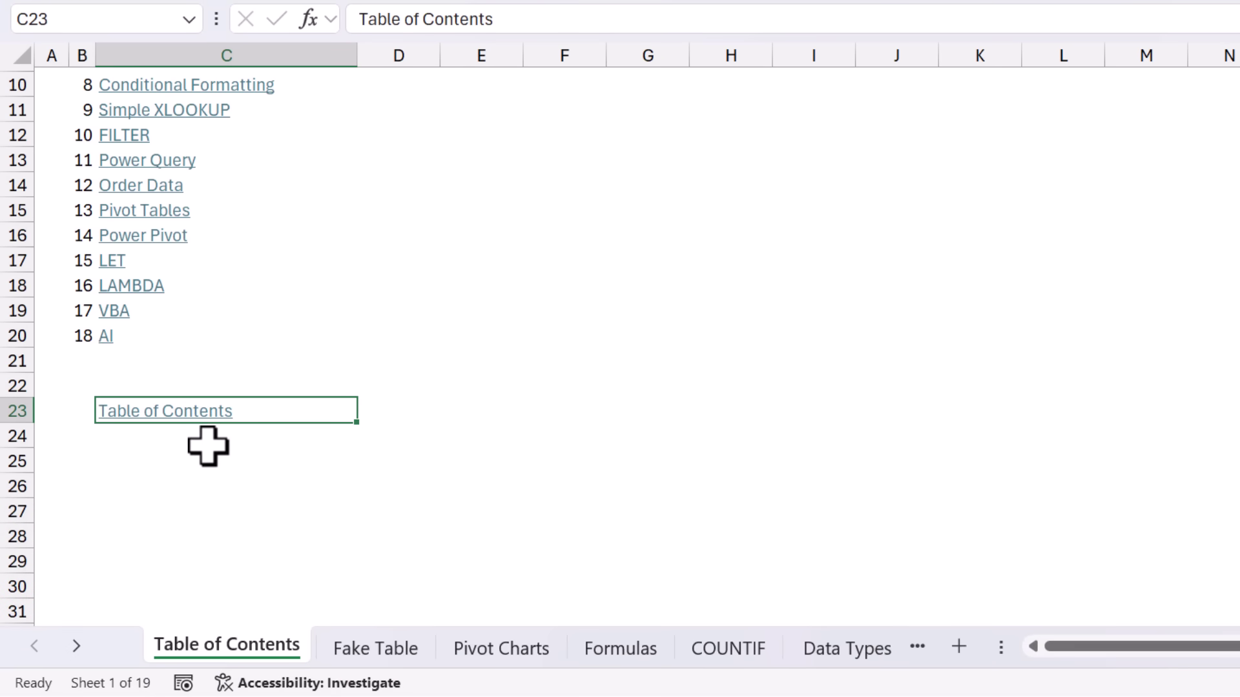
key(ctrl+c)
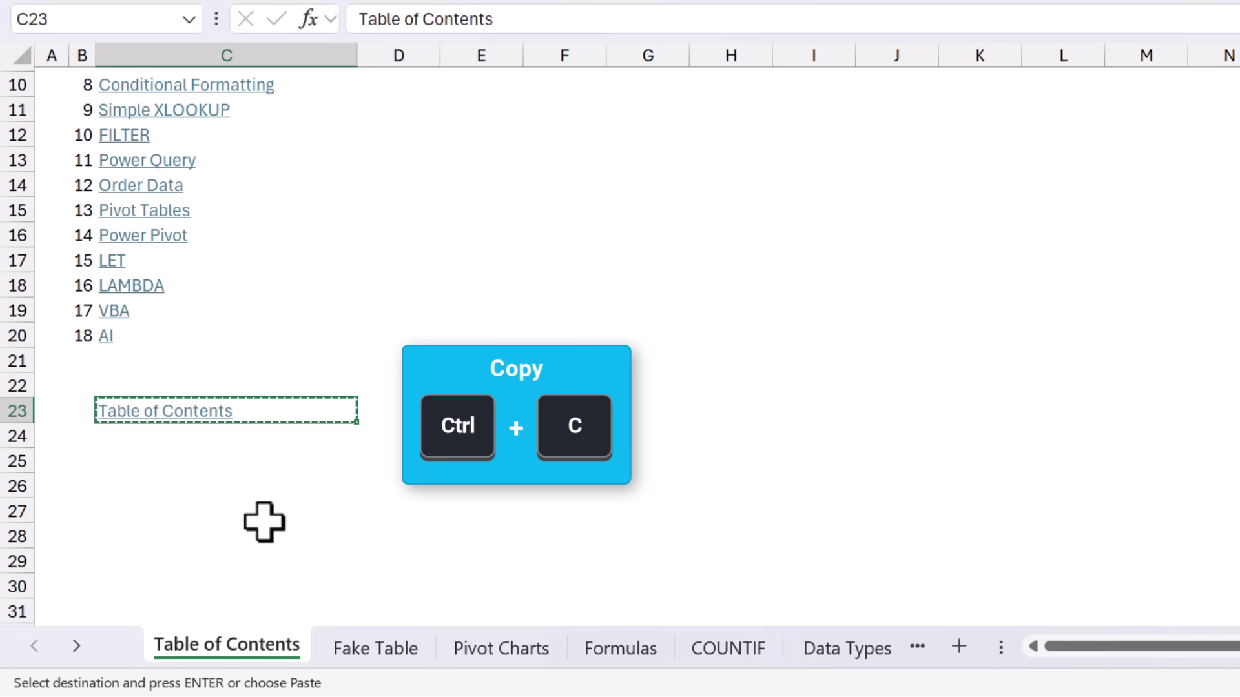
click(377, 646)
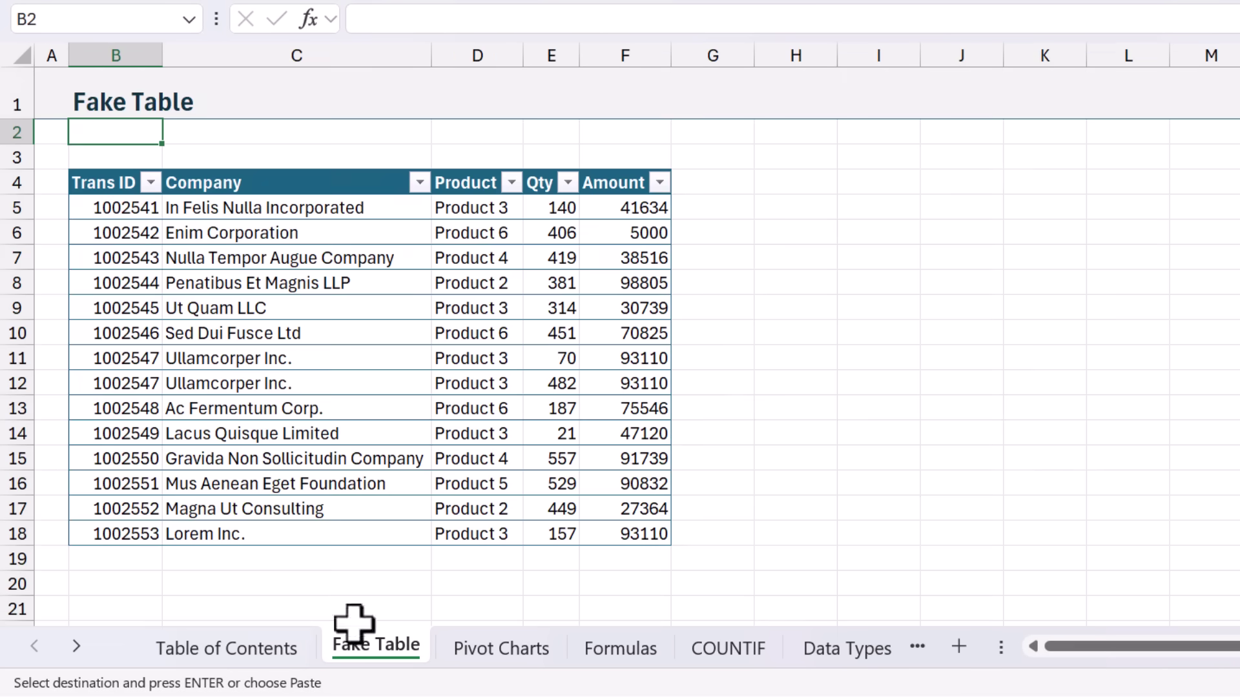
key(ctrl+v)
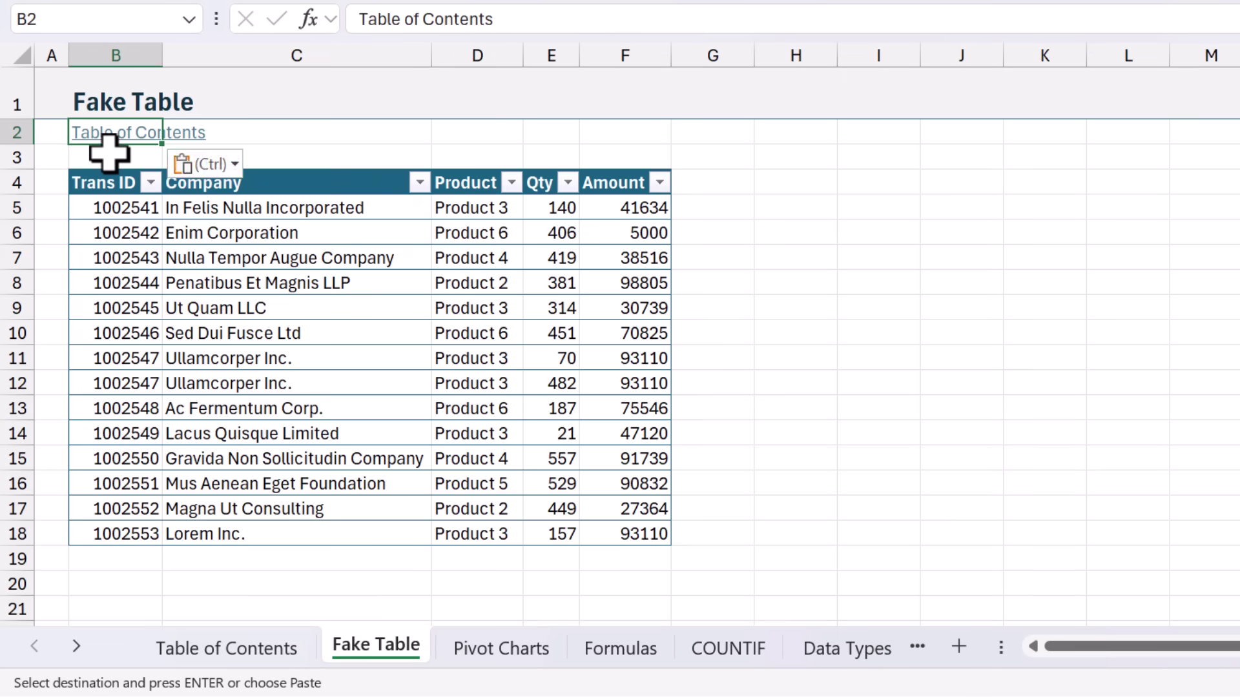
key(ctrl)
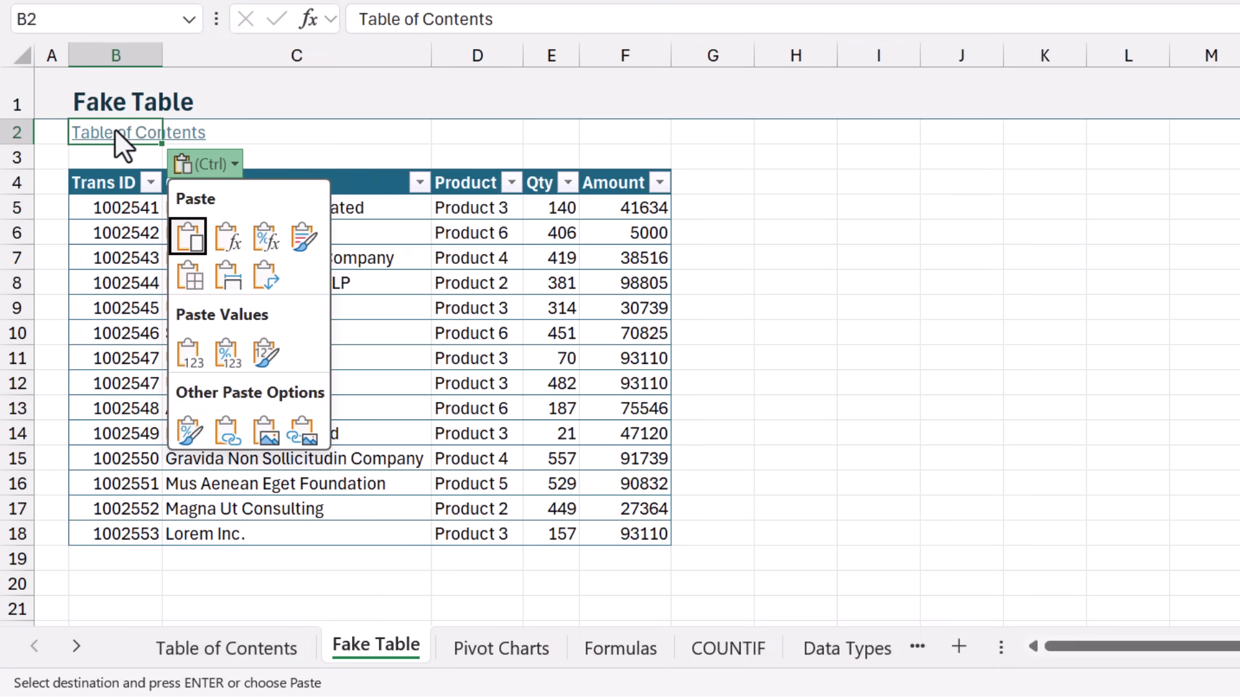
key(Escape)
Test the hyperlinks by jumping between the Fake Table and Table of Contents sheets.
click(126, 135)
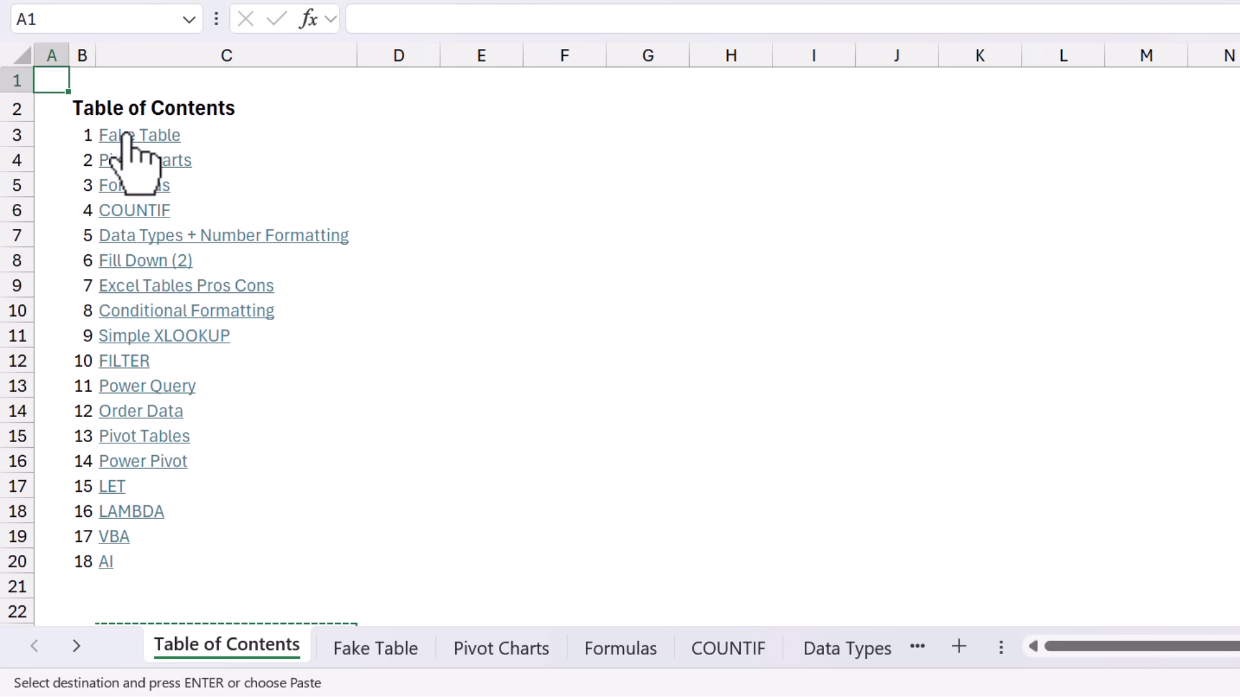
click(167, 137)
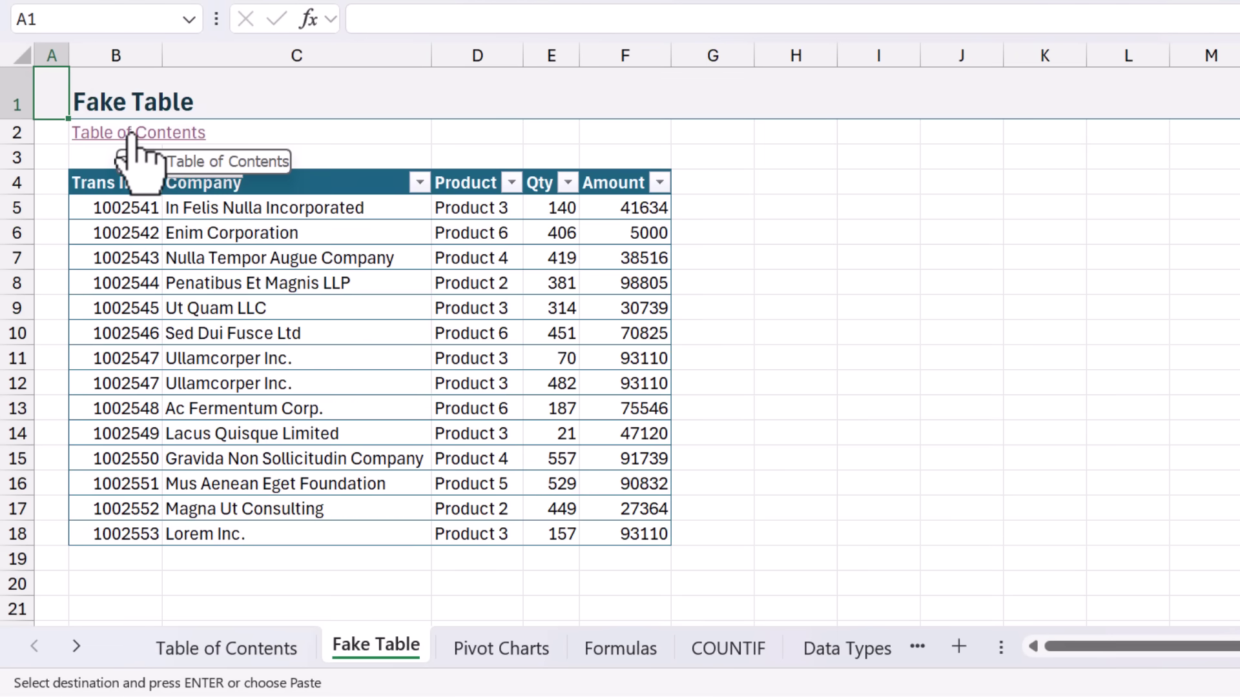
click(133, 137)
click(132, 137)
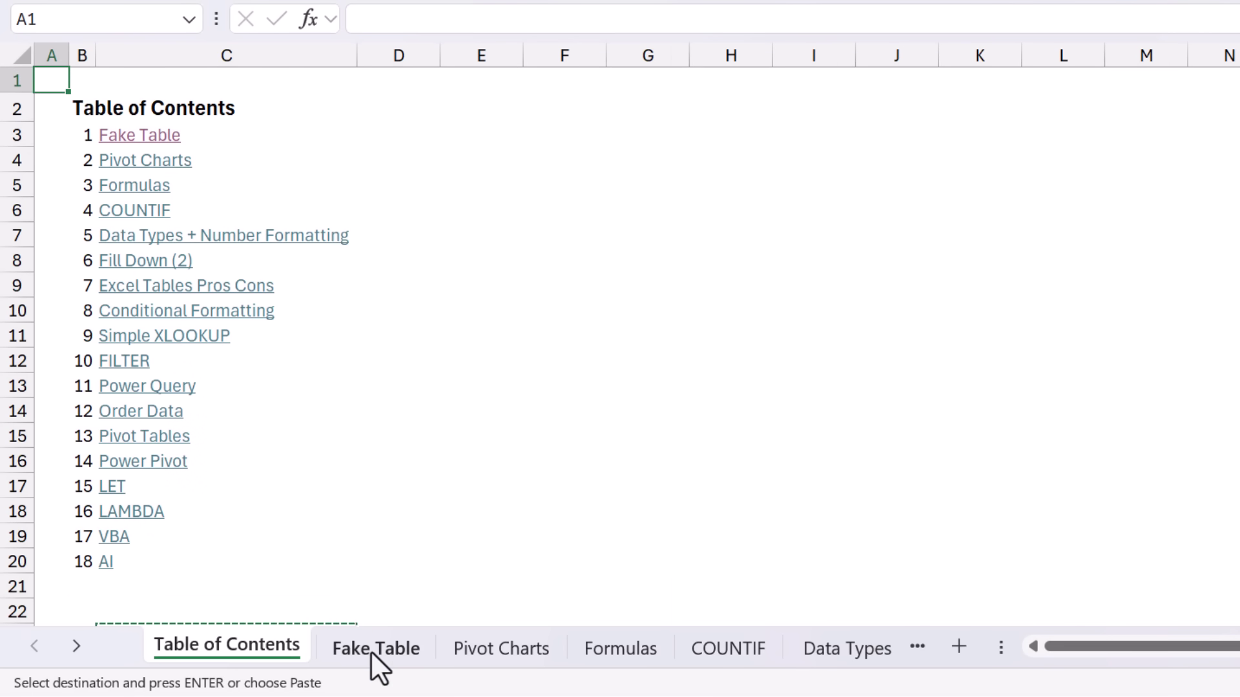
Copy the Fake Table sheet as Fake Table (2) and rerun the Table of Contents macro.
drag(371, 652, 449, 637)
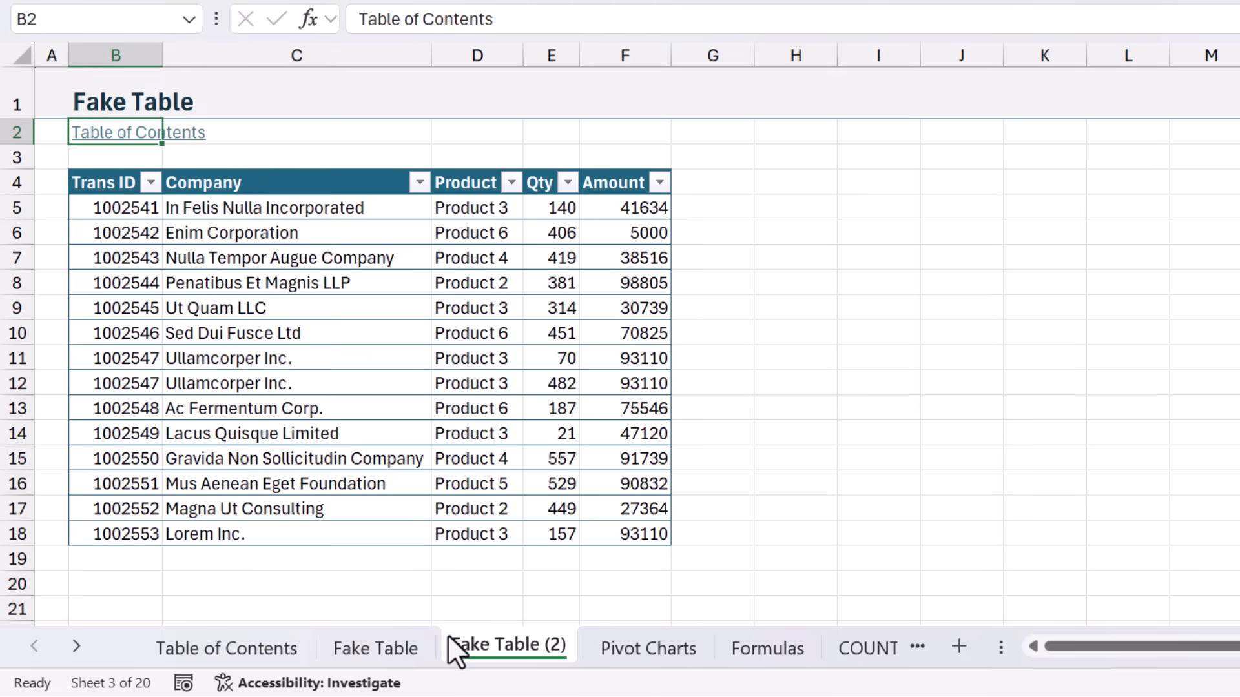
click(252, 645)
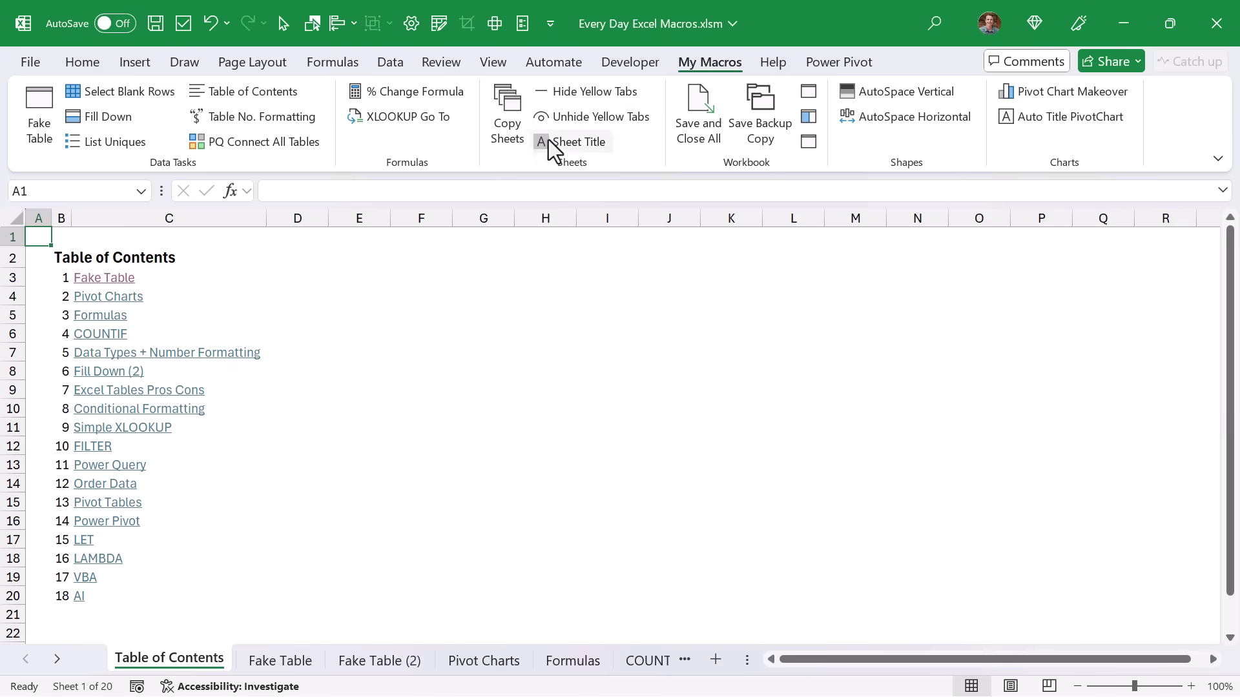
click(268, 94)
click(648, 421)
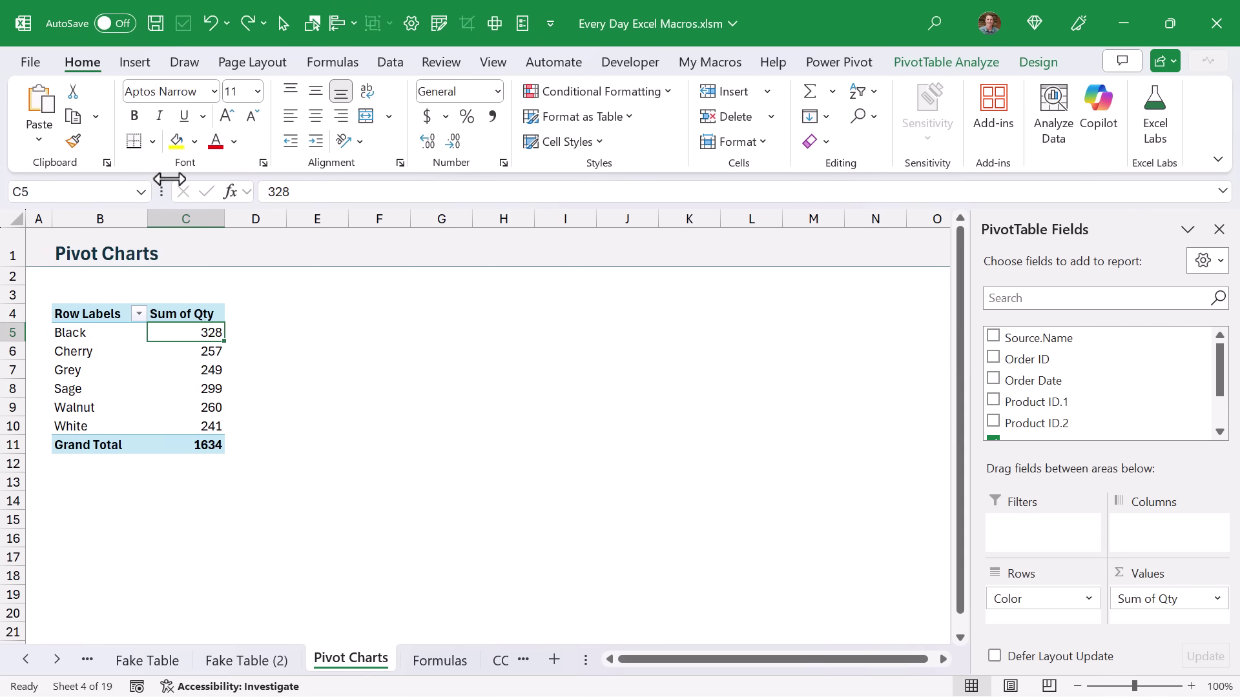
Insert a clustered column pivot chart of Qty by colour and hide its field buttons.
click(135, 63)
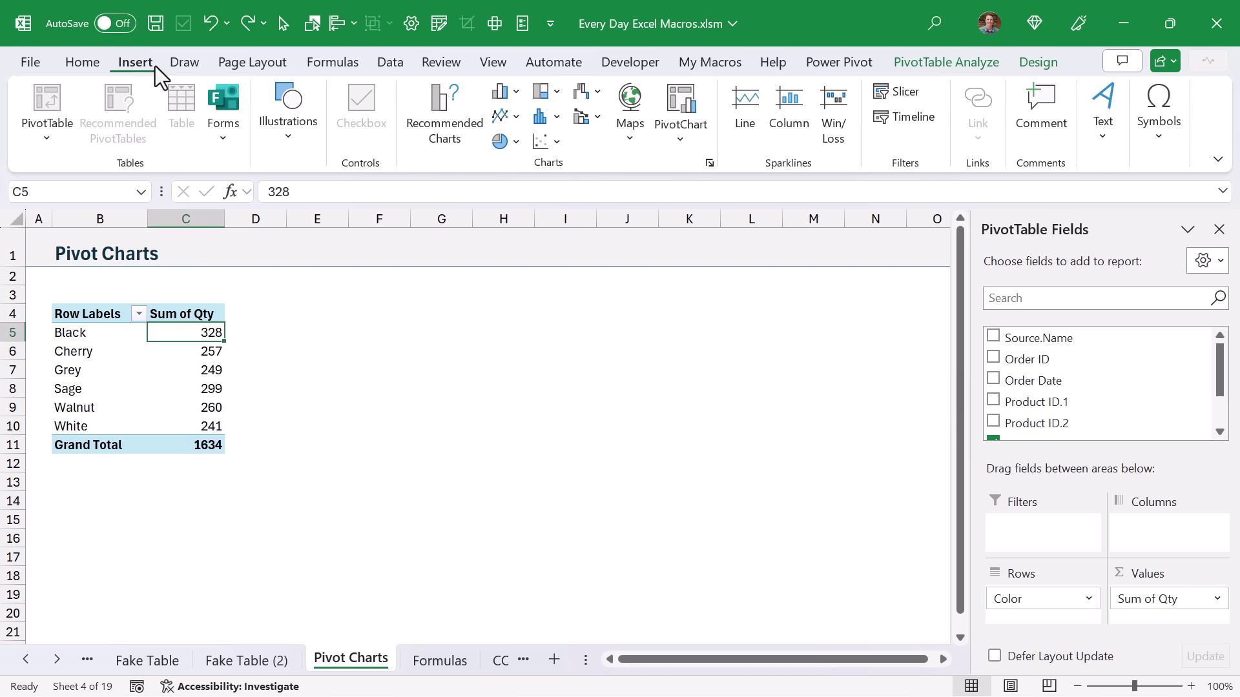
click(666, 105)
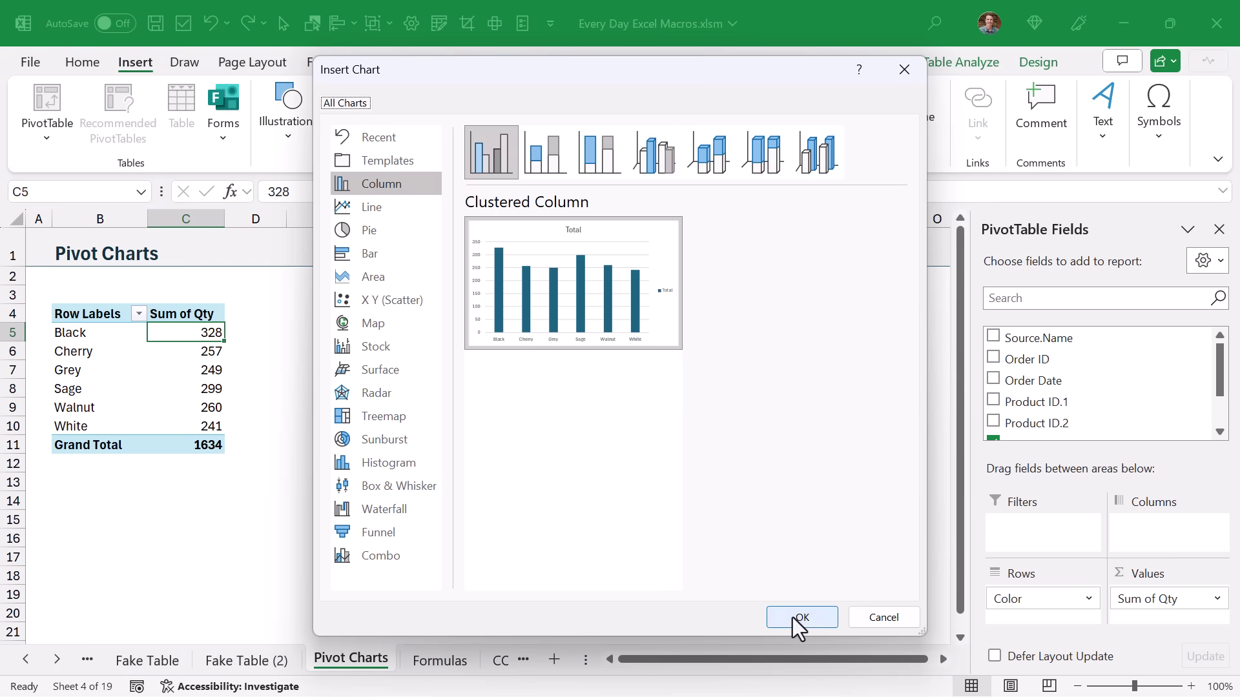
click(792, 617)
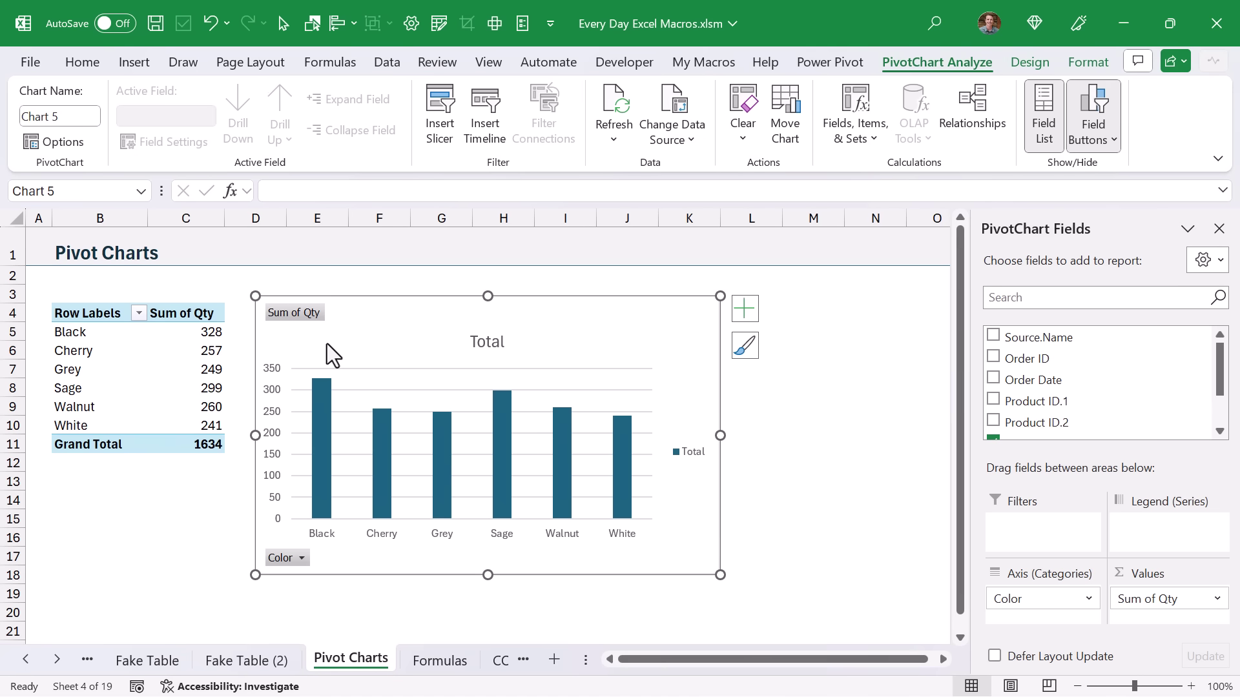
right_click(301, 315)
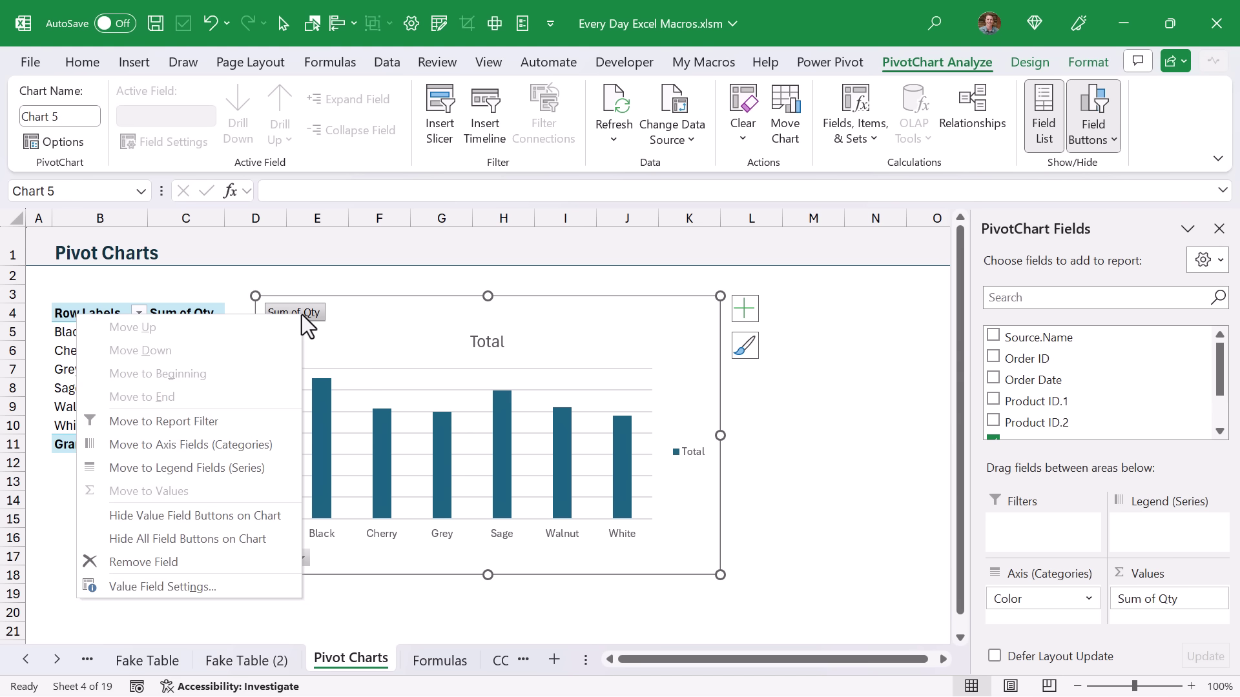
click(217, 541)
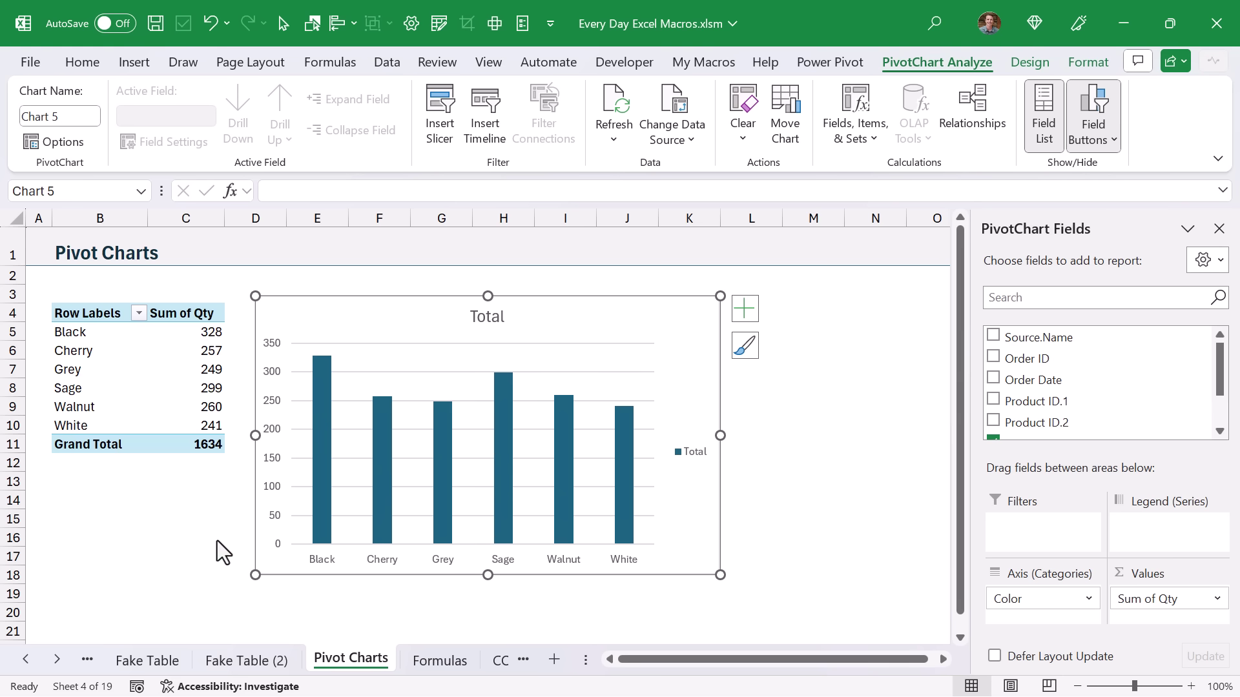
Remove gridlines, legend and vertical axis, add data labels, and set gap width to 93%.
click(744, 309)
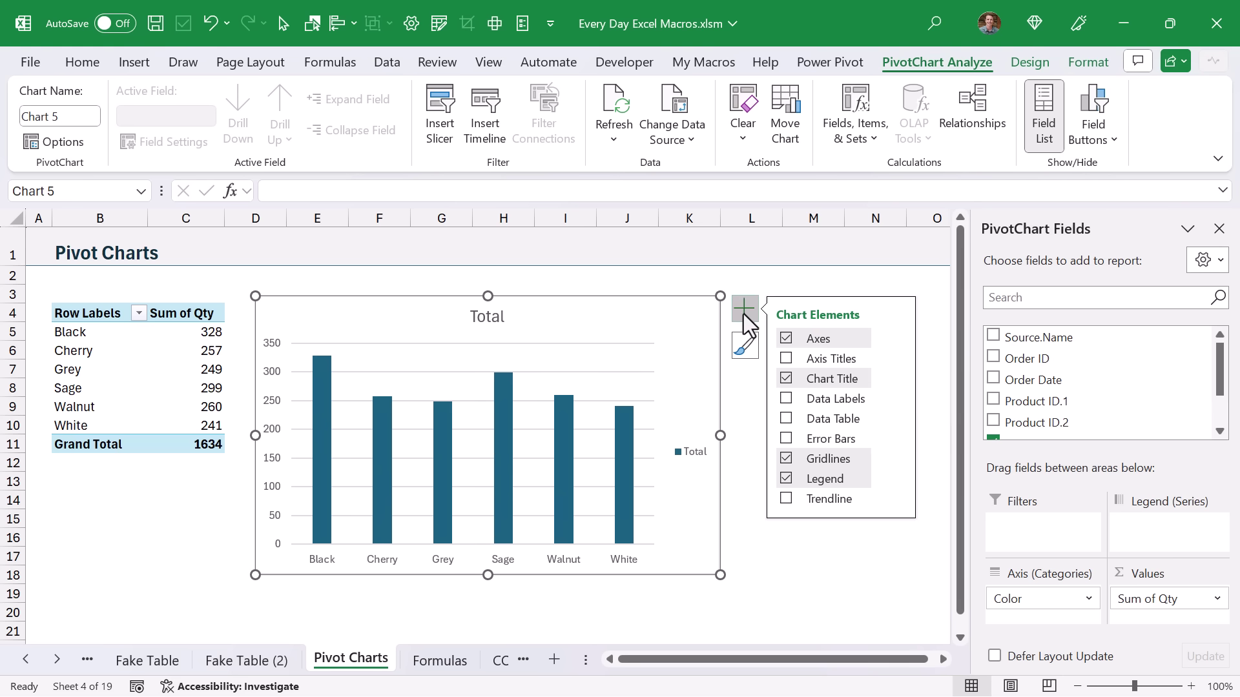
click(788, 458)
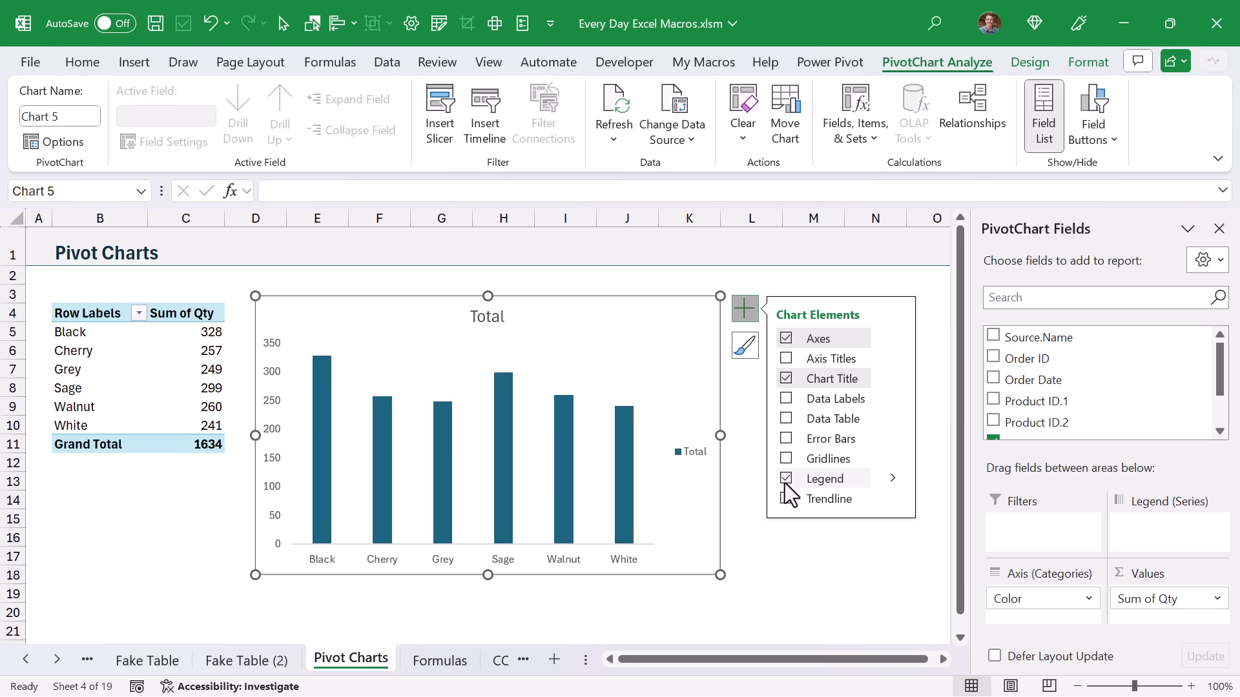
click(785, 481)
click(892, 337)
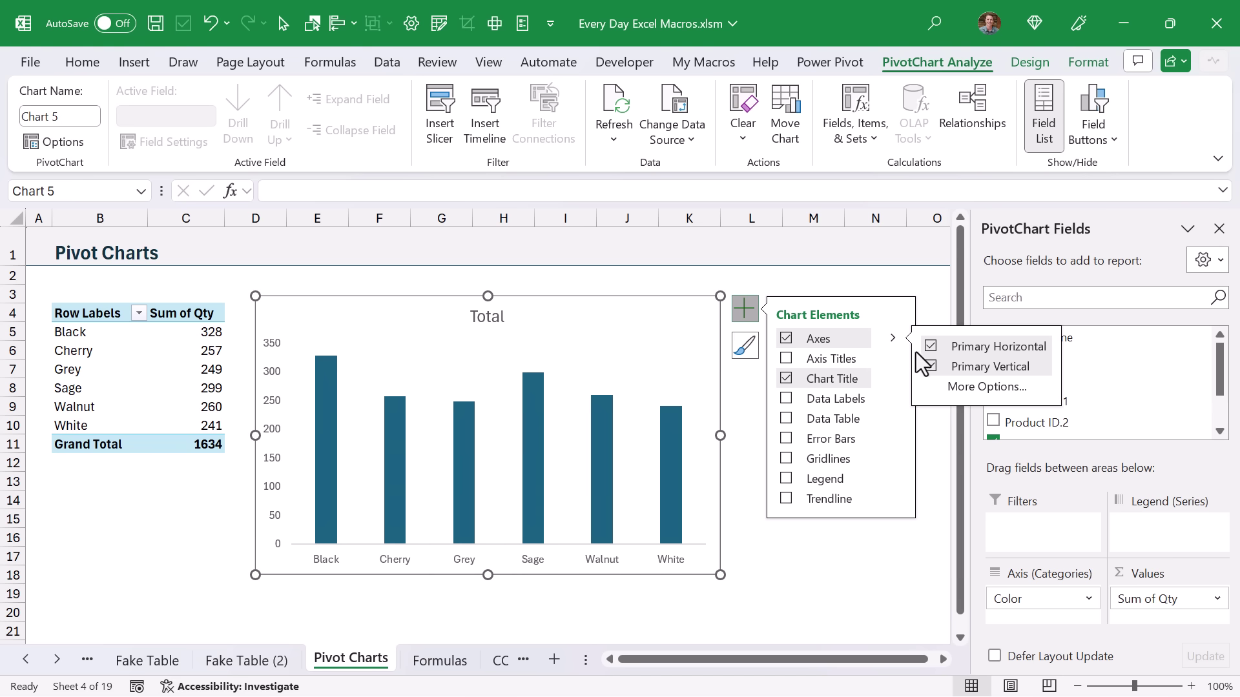
click(930, 366)
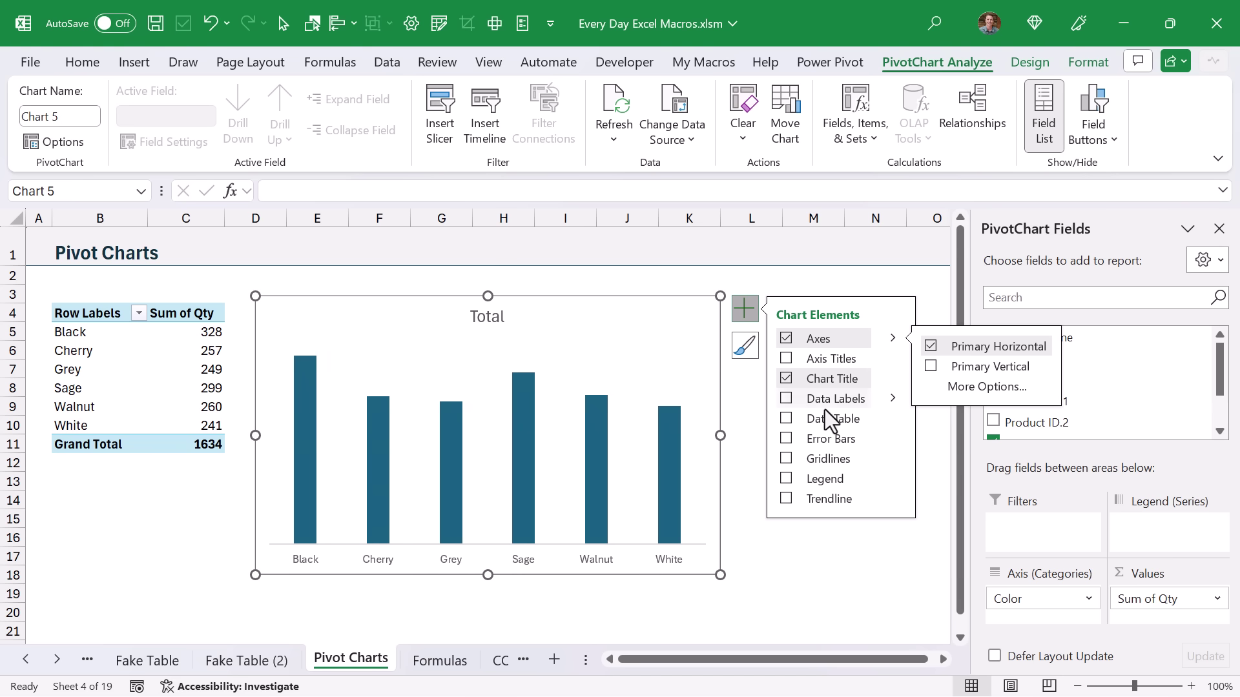
click(785, 399)
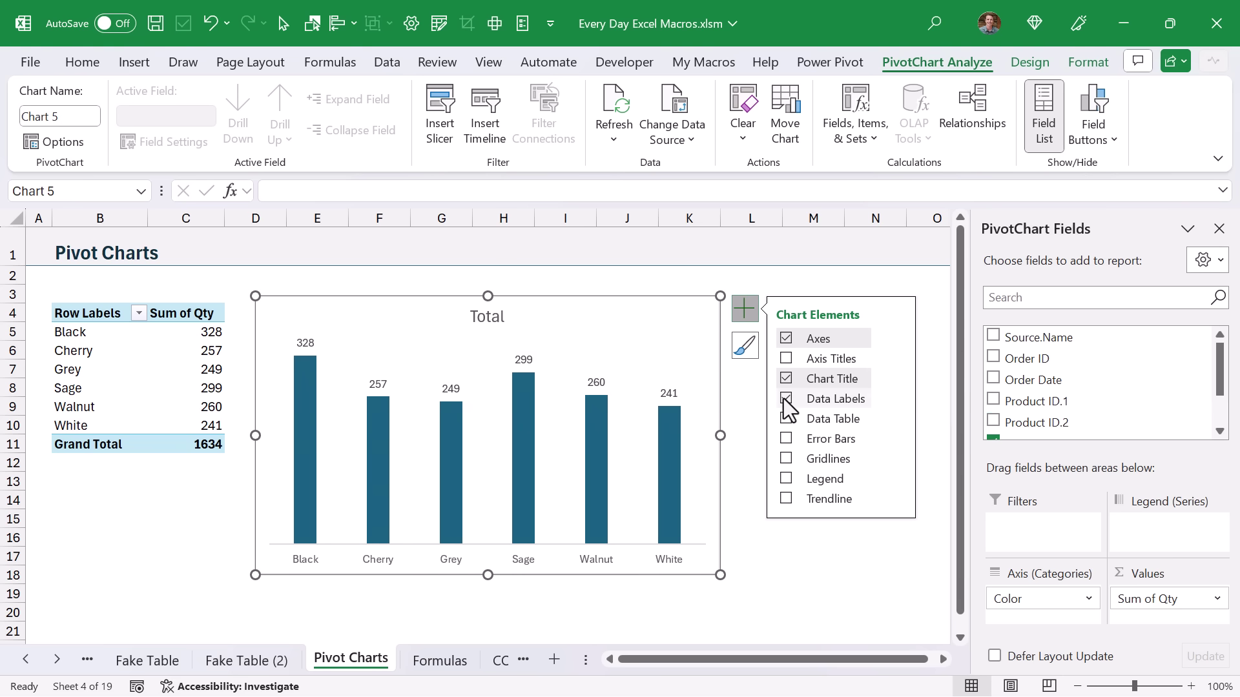
right_click(672, 432)
click(707, 416)
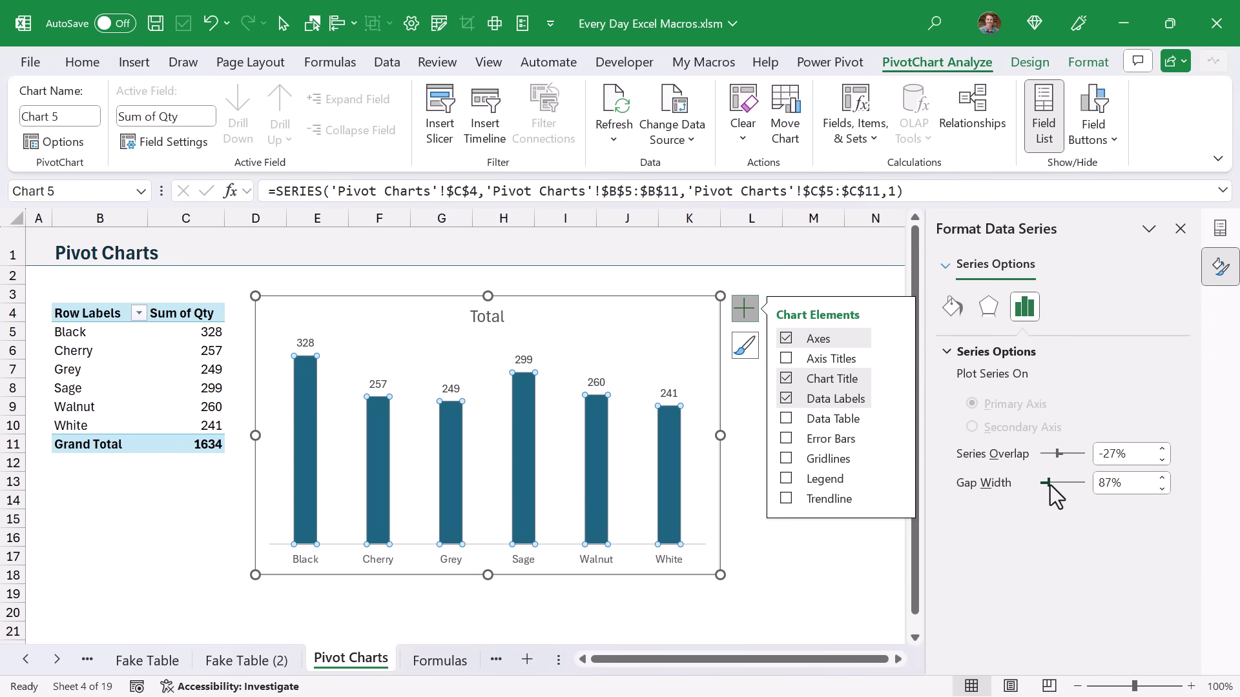
drag(1049, 484, 1050, 485)
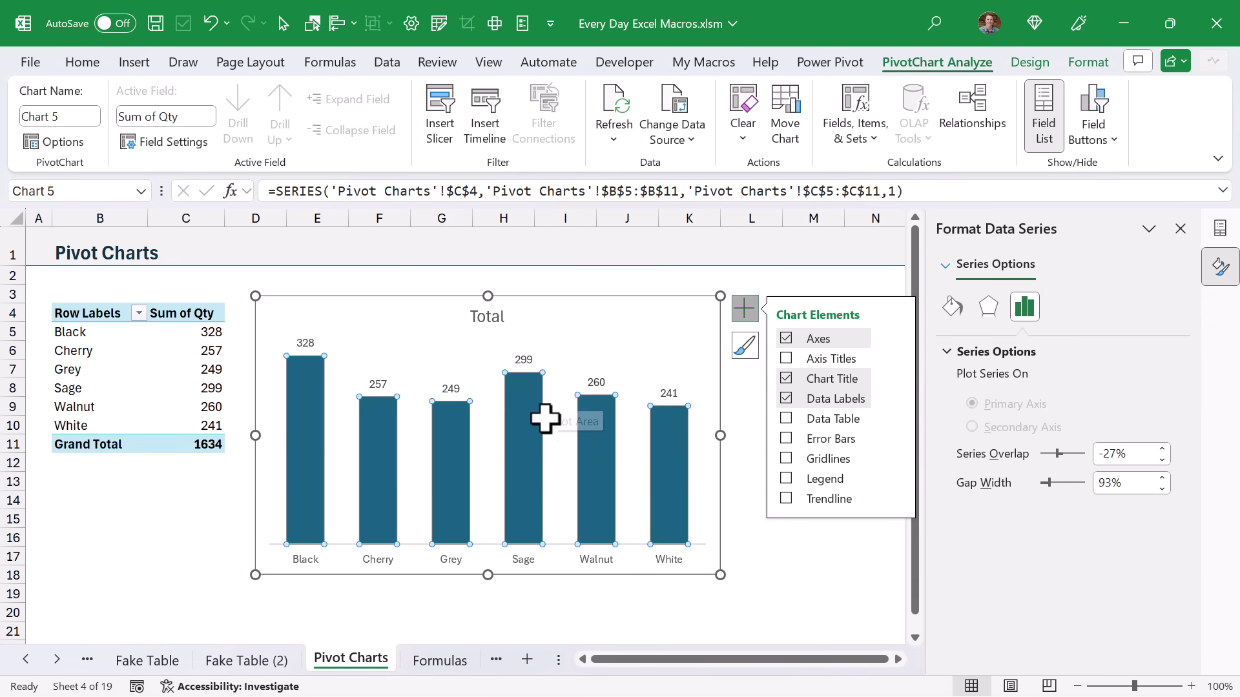
Select the whole pivot chart and delete it.
click(488, 319)
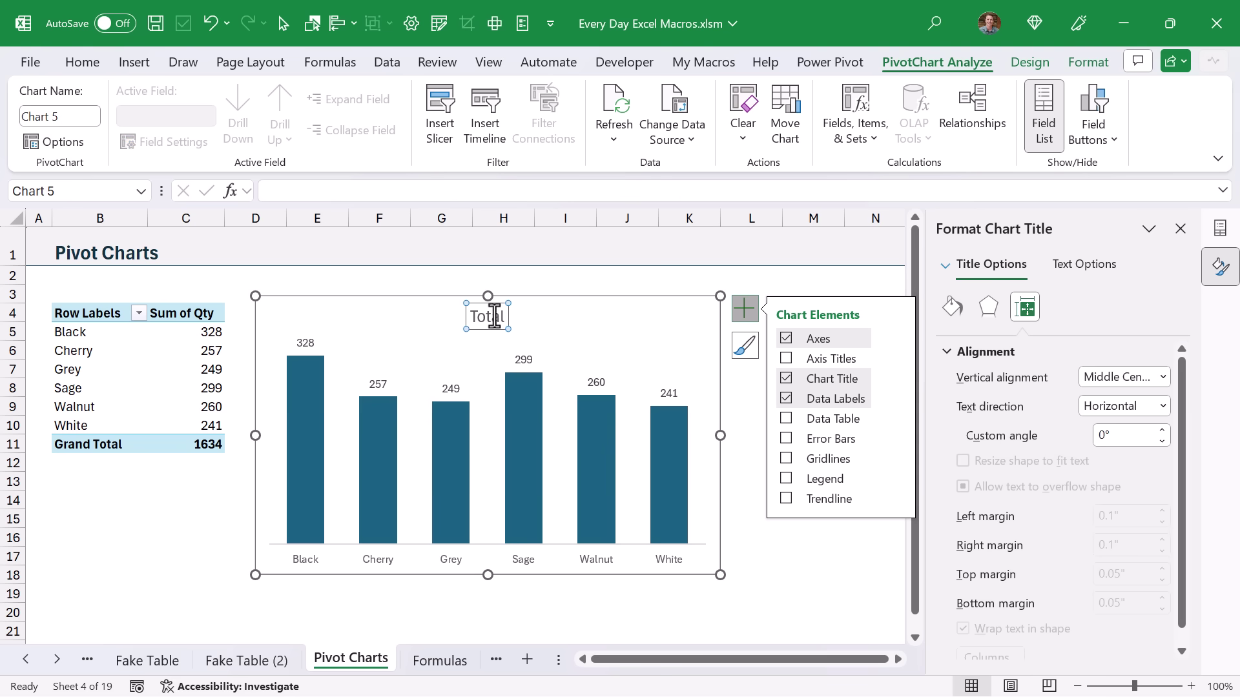
click(435, 297)
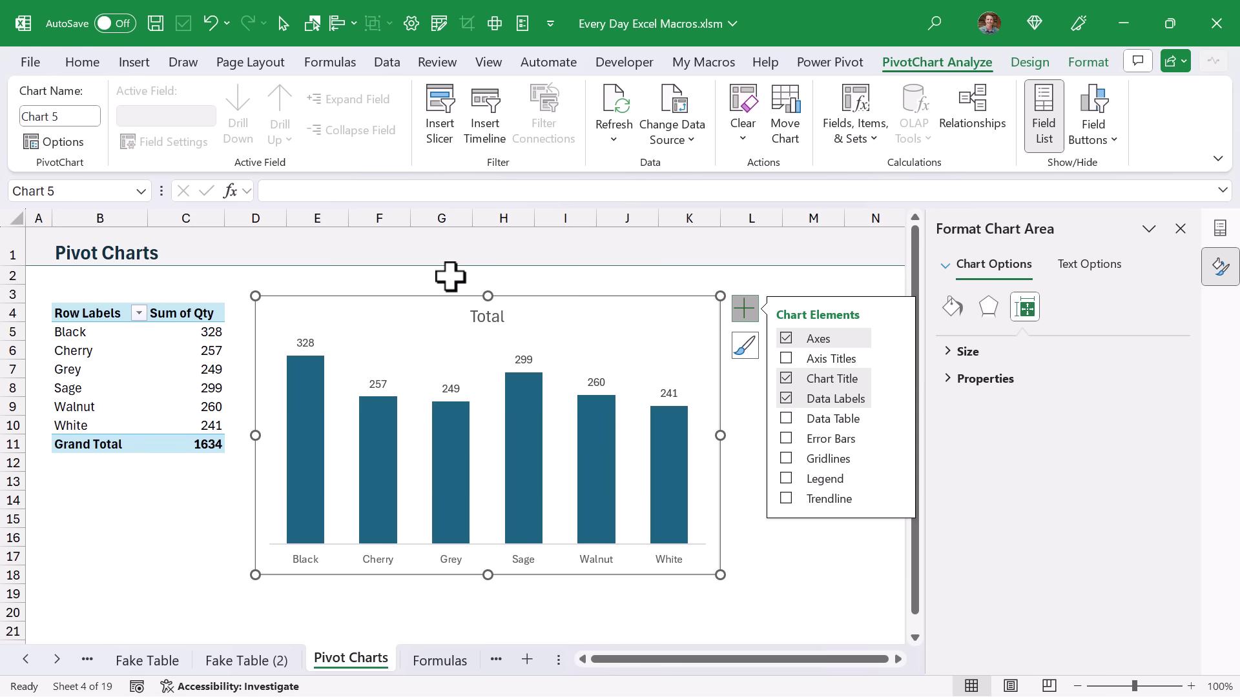
key(Delete)
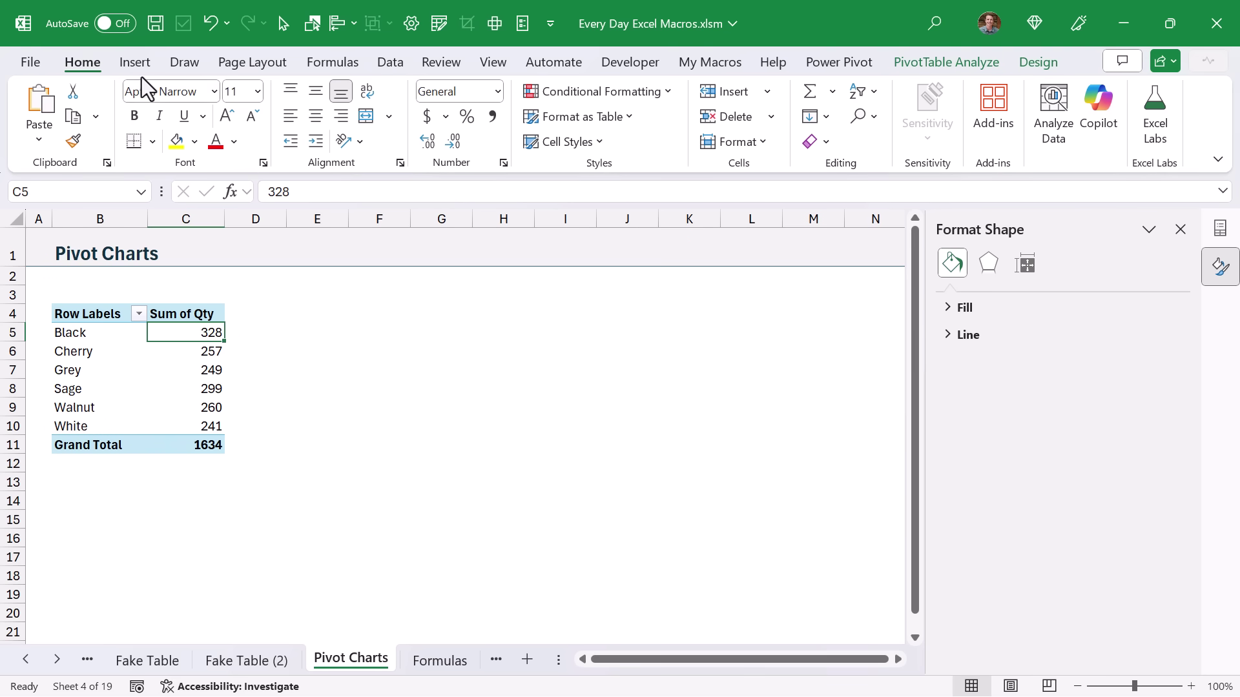
Insert a new clustered column pivot chart from the pivot table.
click(135, 63)
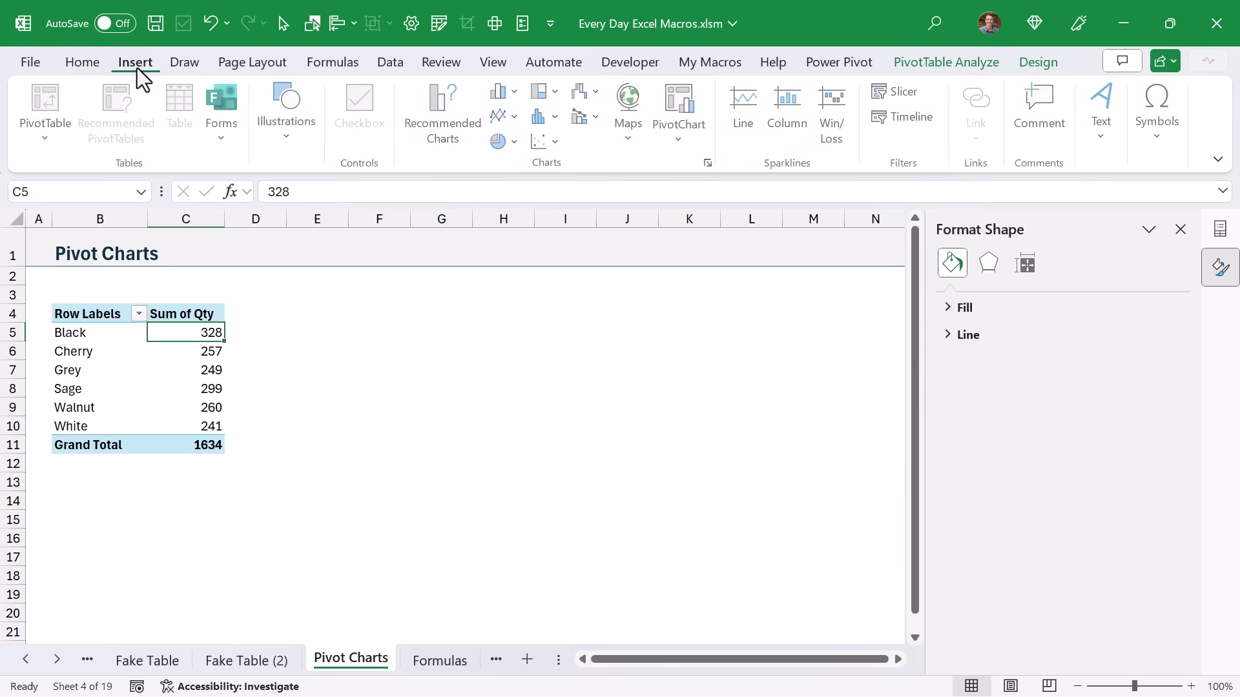
click(681, 103)
click(803, 614)
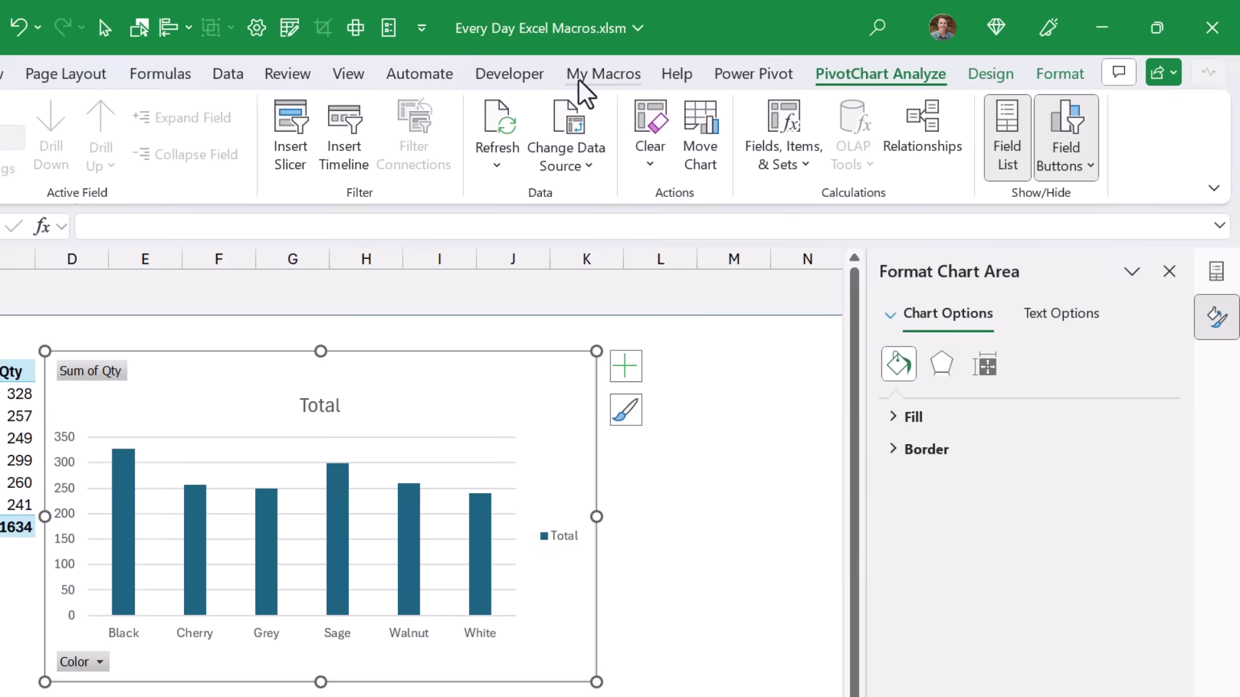
Apply the Pivot Chart Makeover macro, titling the chart 'Sum of Qty by Color' with value labels.
click(703, 62)
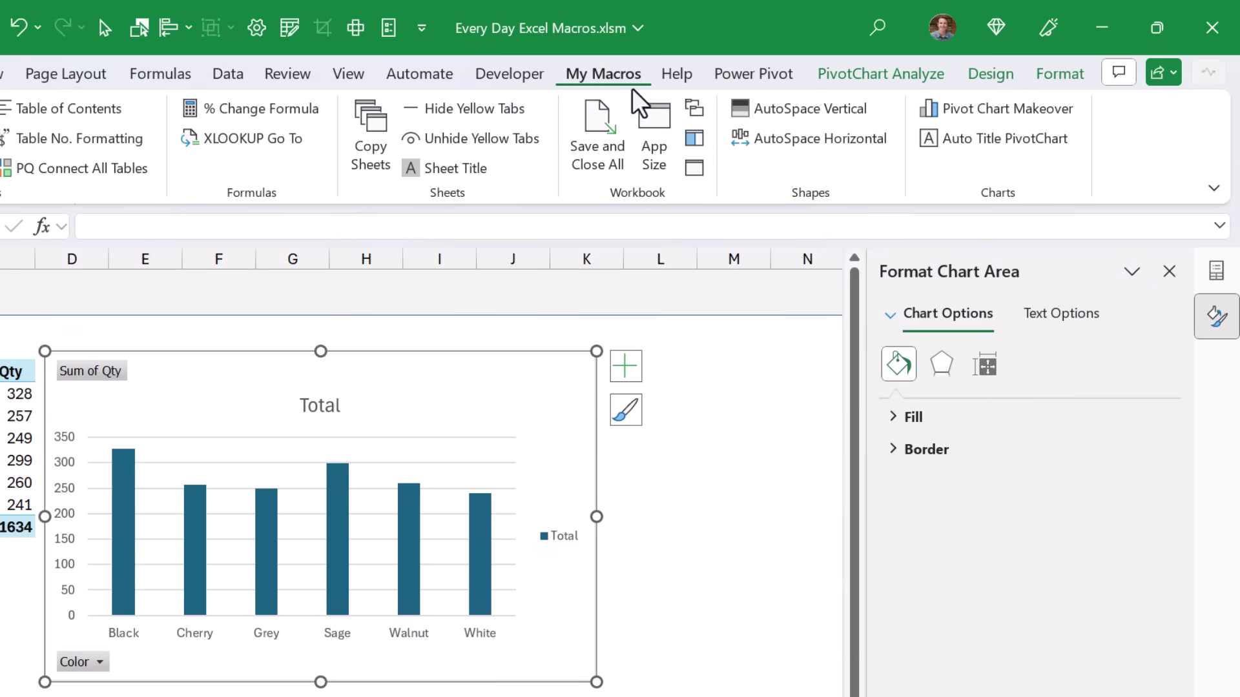
click(960, 111)
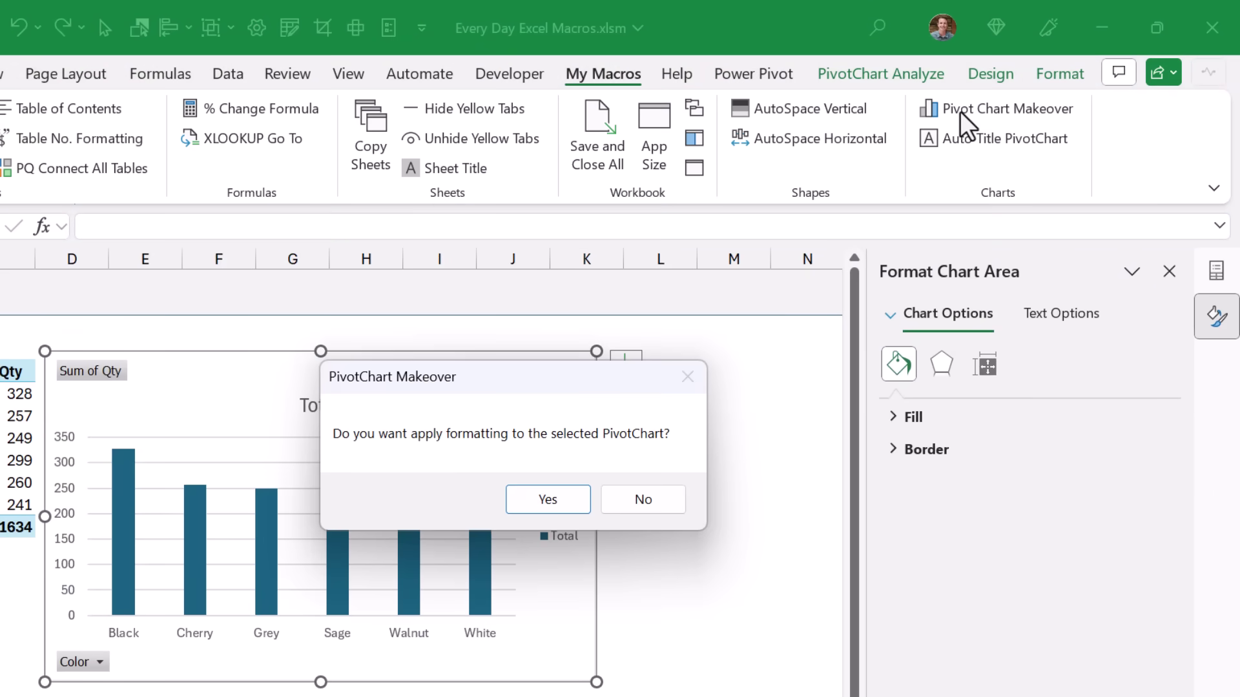
click(563, 497)
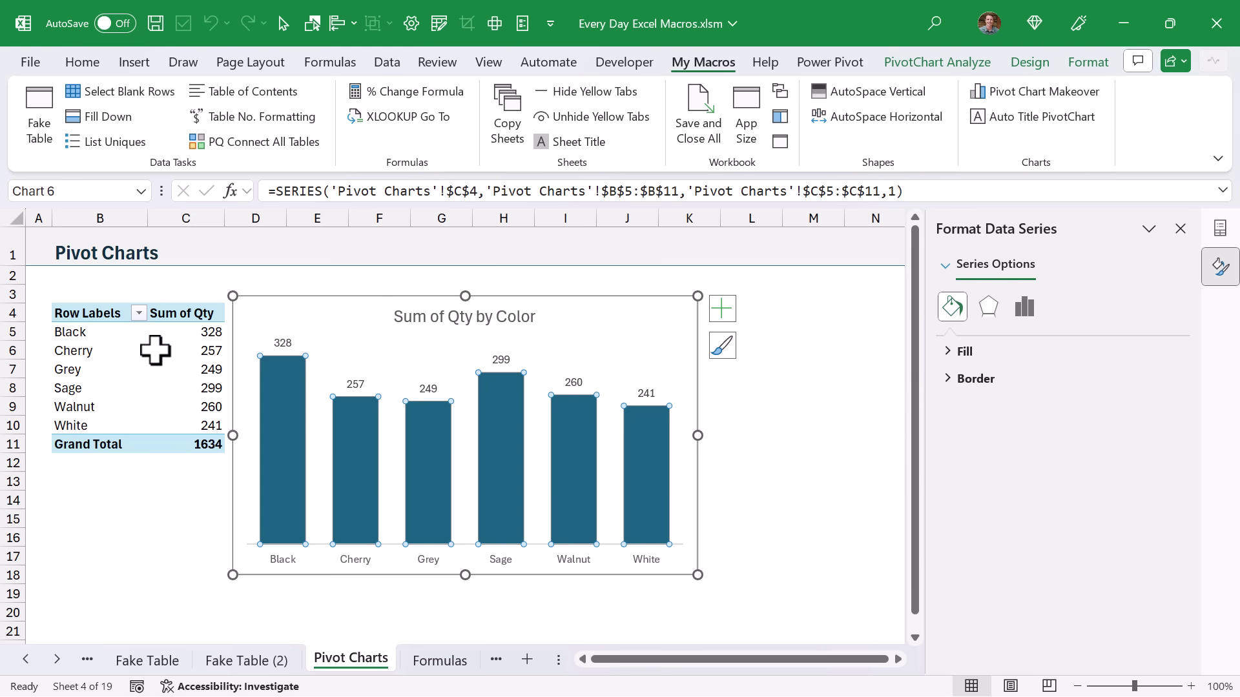
click(571, 329)
key(alt+F11)
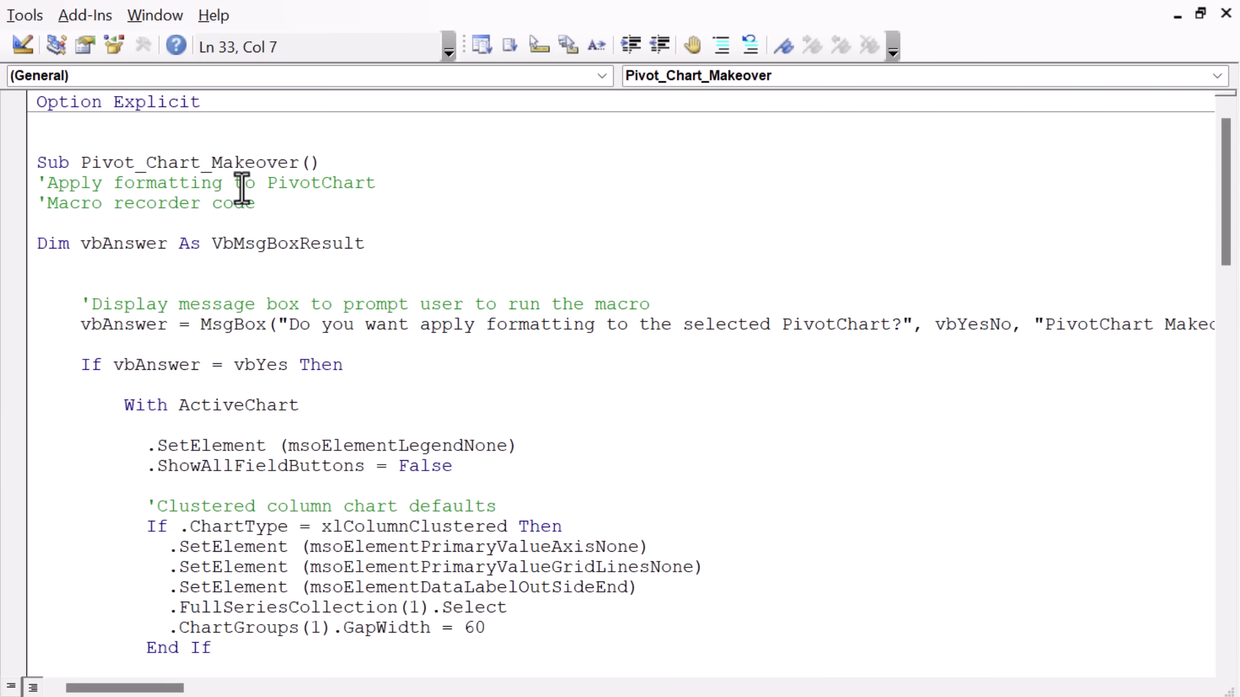
scroll(186, 317, down, 3)
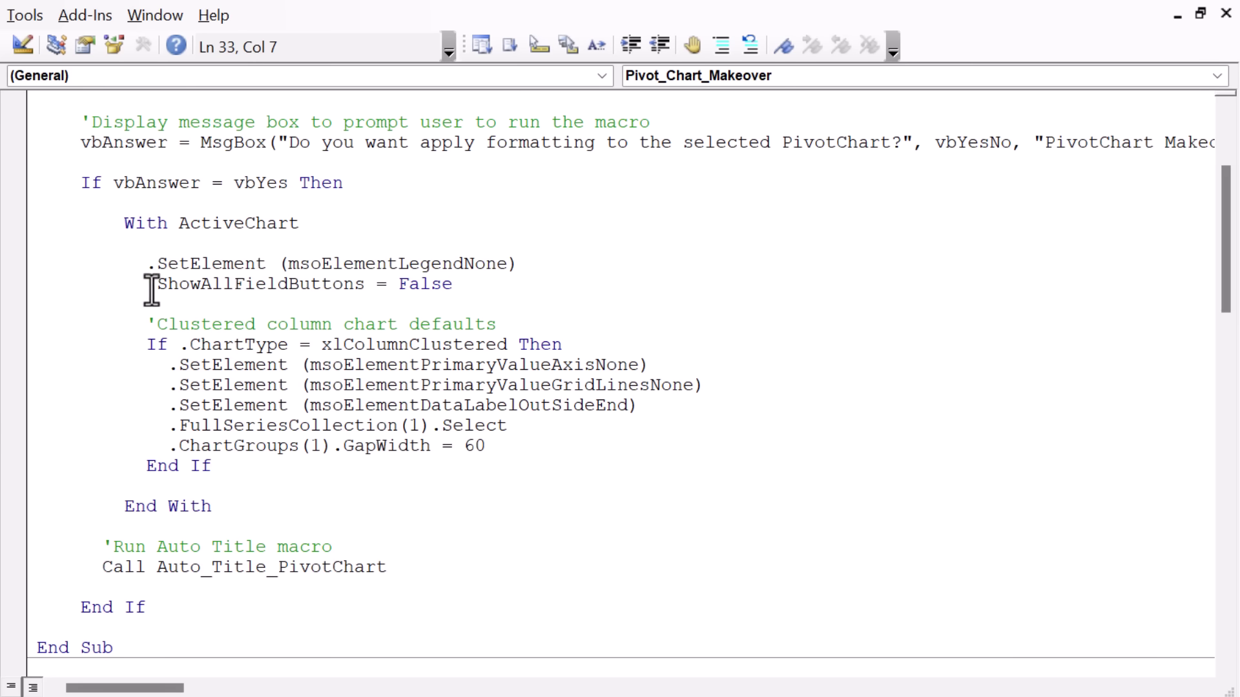
drag(145, 263, 497, 445)
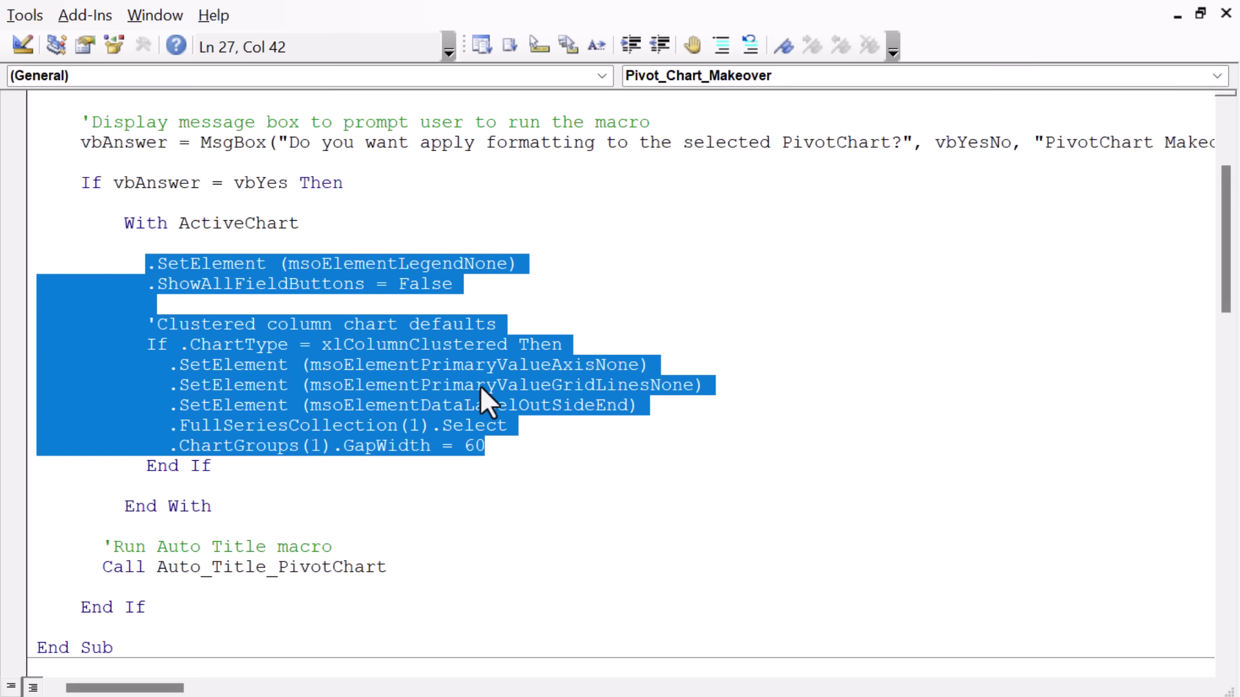
click(492, 447)
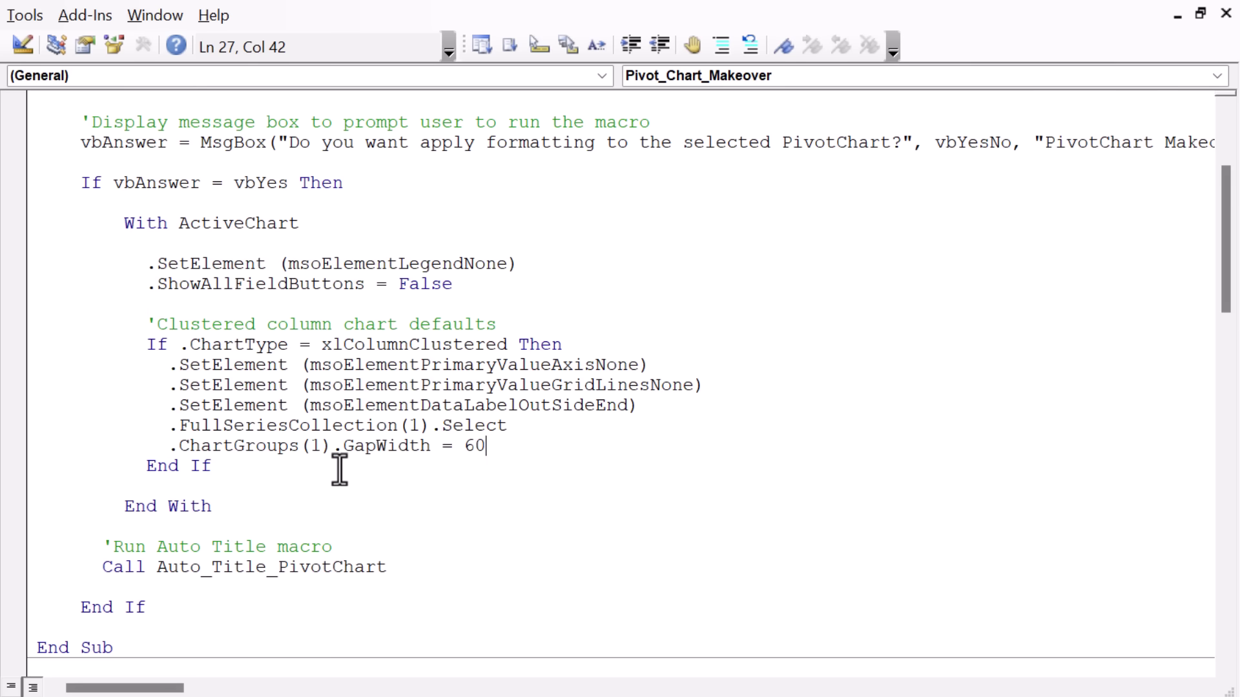
scroll(339, 469, down, 3)
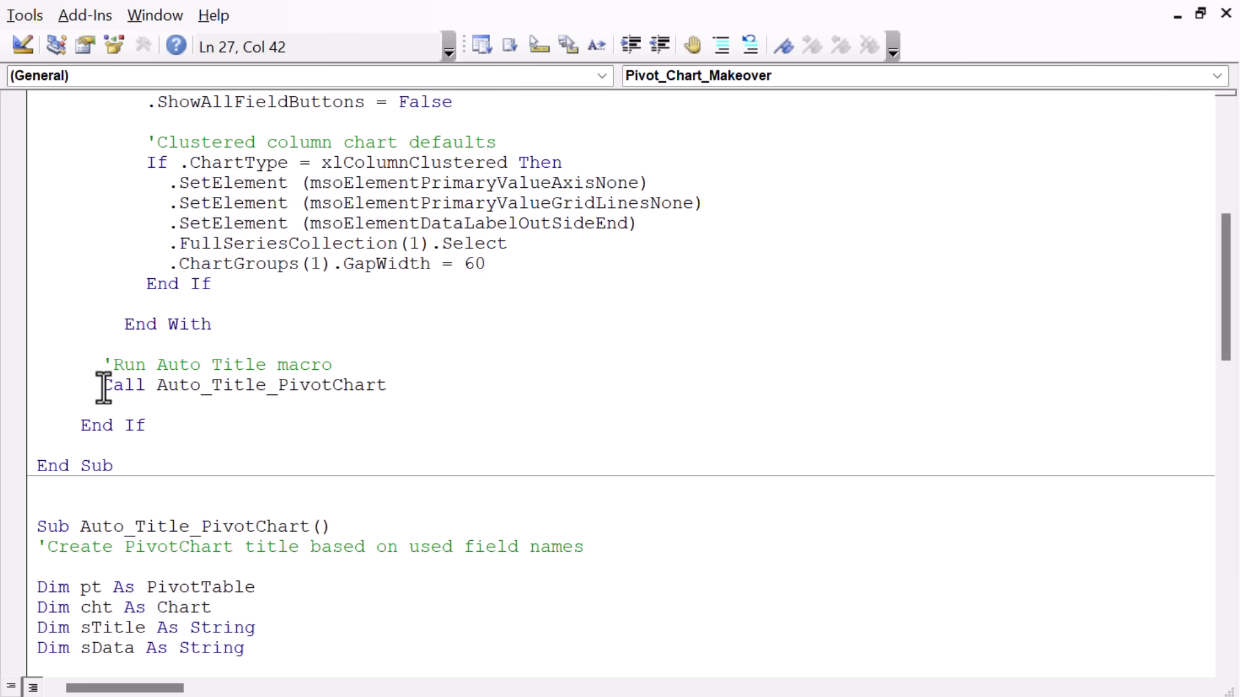
drag(101, 386, 401, 393)
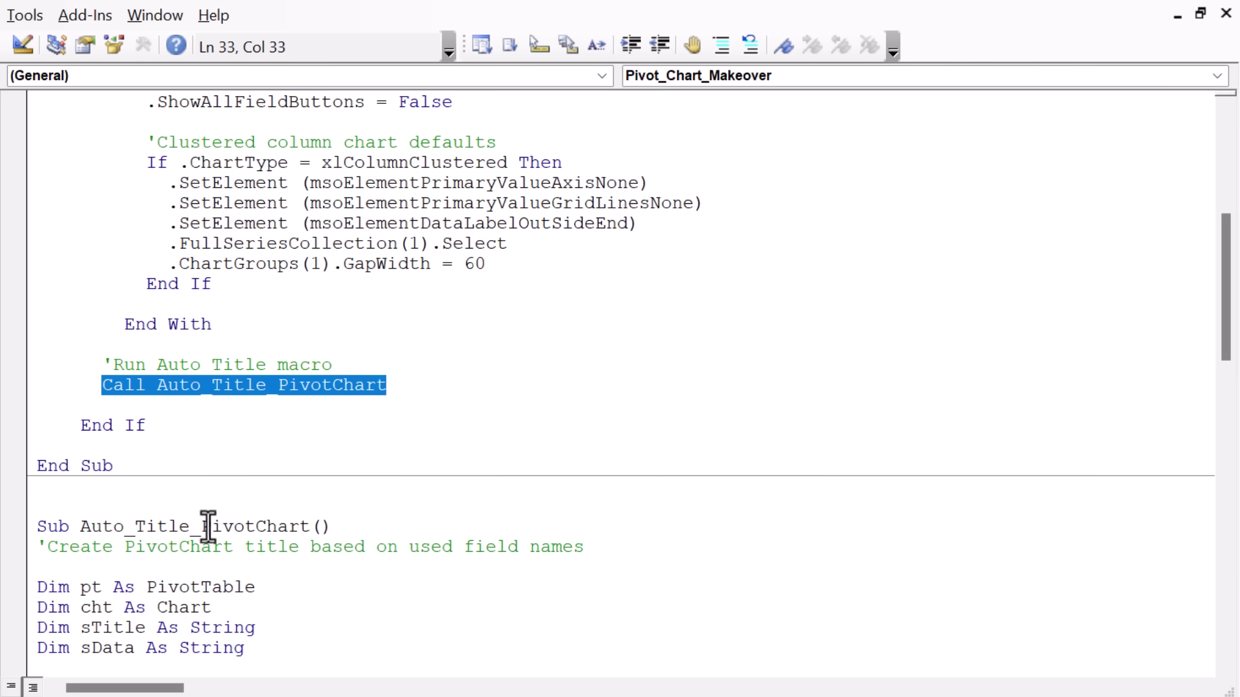
scroll(194, 525, down, 4)
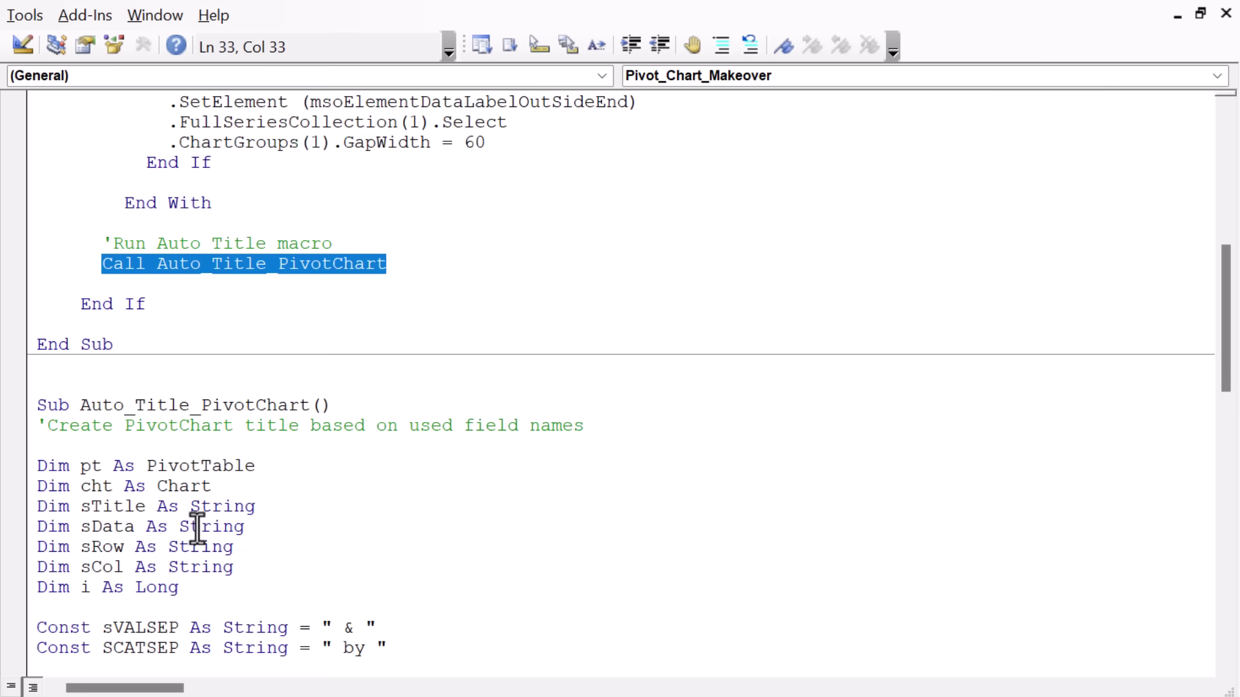
scroll(199, 523, down, 13)
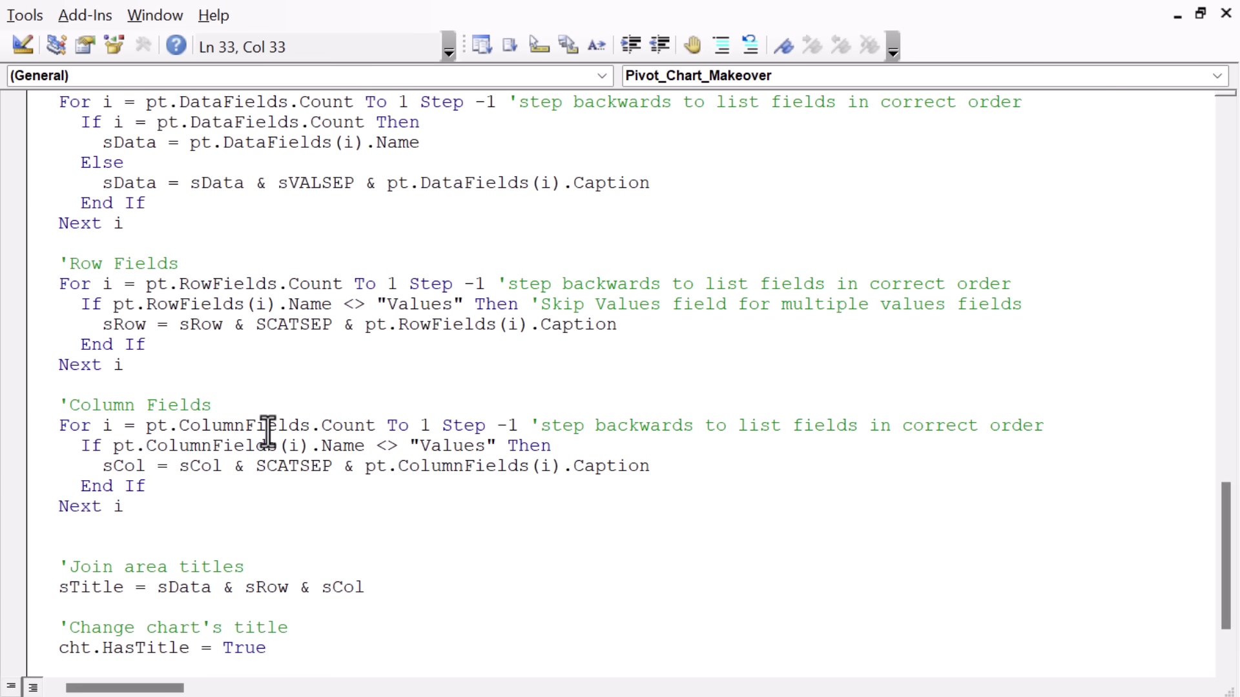
scroll(266, 426, up, 4)
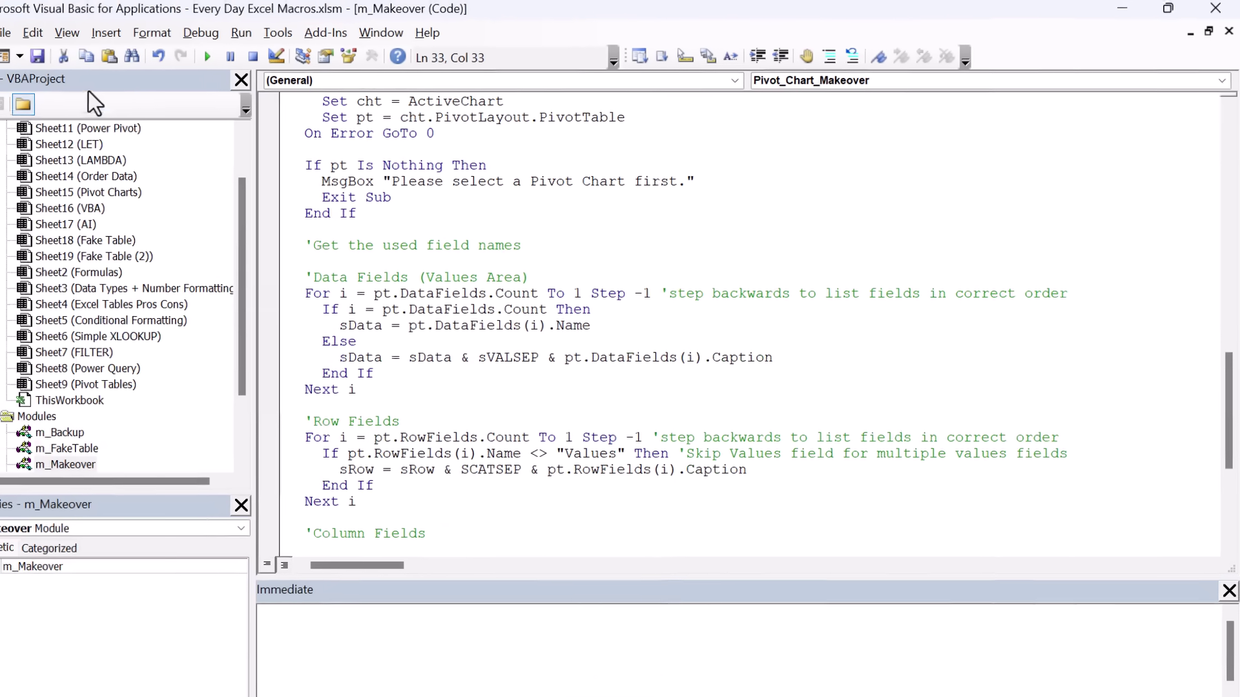
click(19, 57)
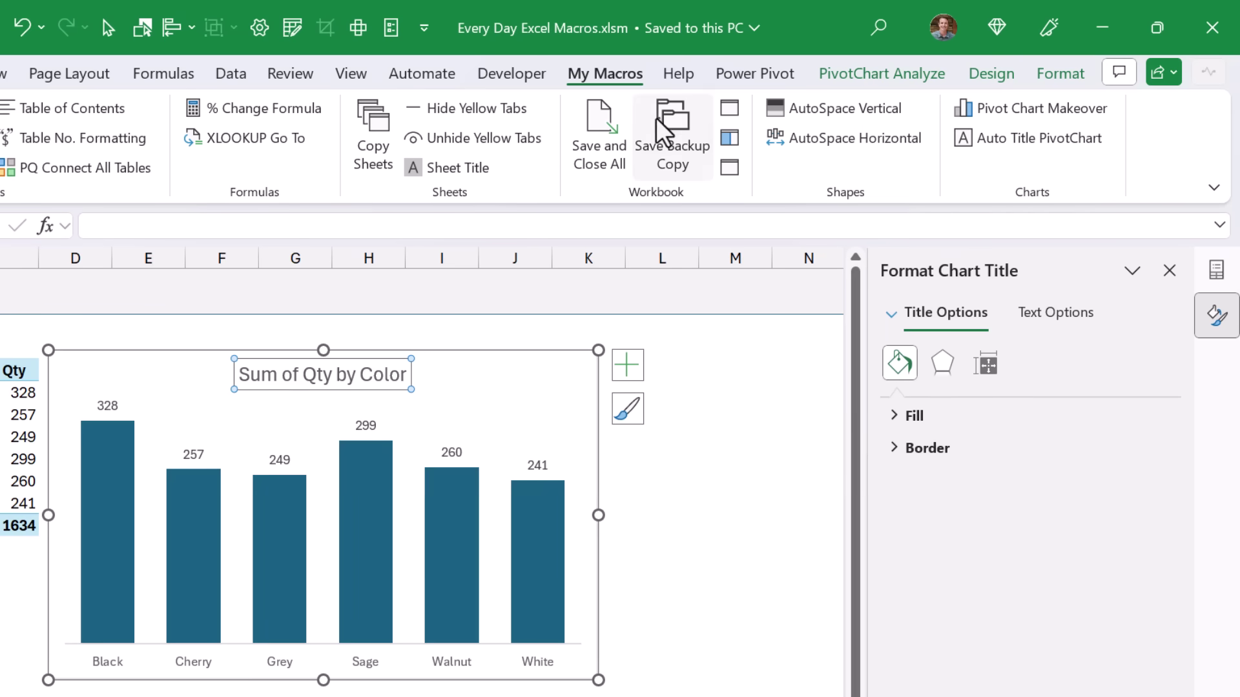
Save a timestamped backup copy with the Save Backup Copy macro and acknowledge the message.
click(676, 126)
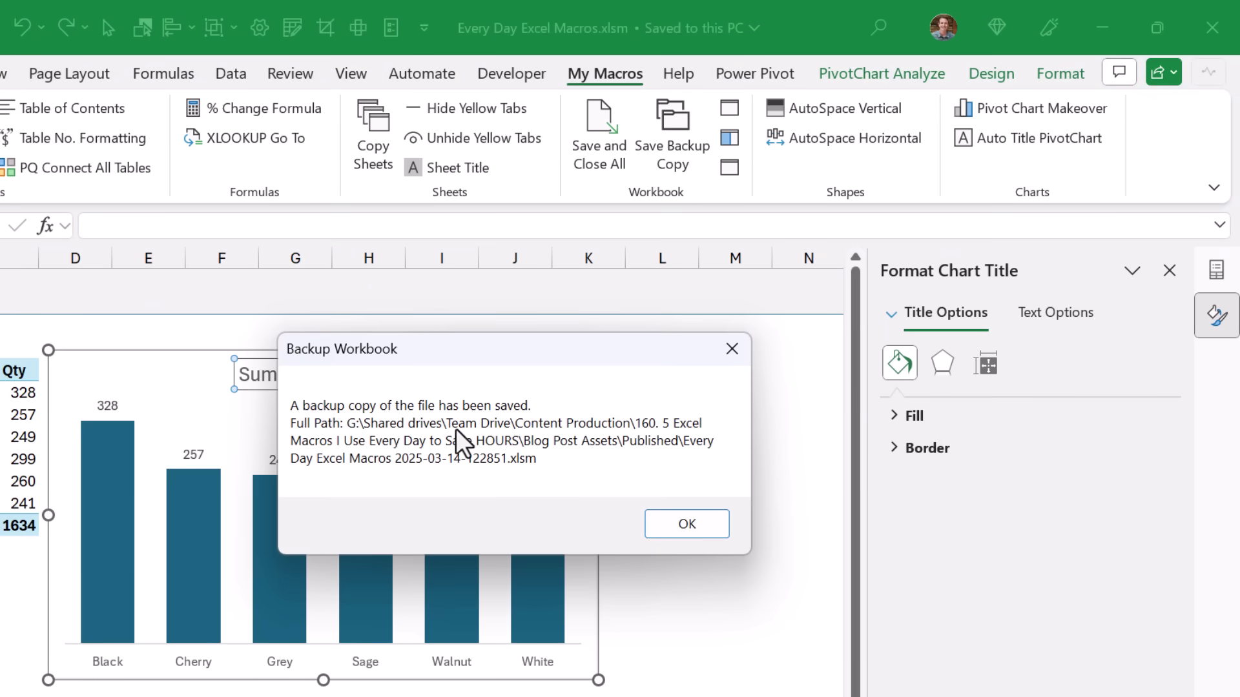
click(686, 524)
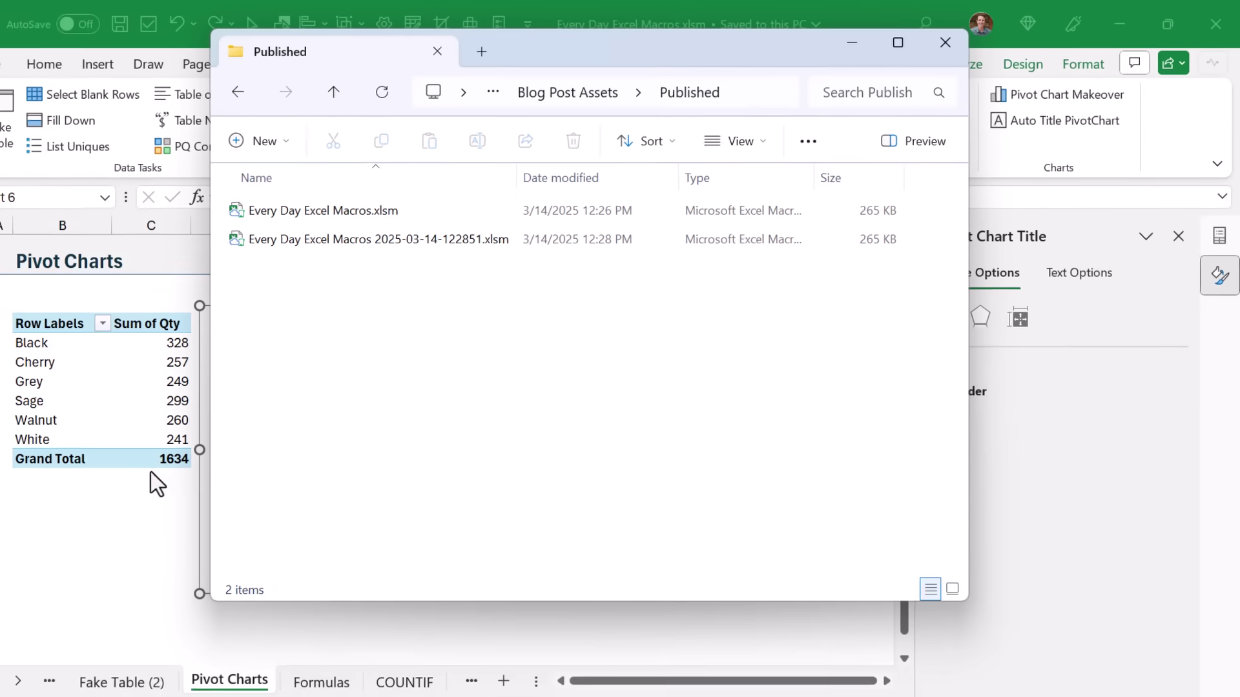
Review the Backup_Workbook code: file name build, yyyy-mm-dd-hhmmss timestamp and SaveCopyAs.
key(alt+F11)
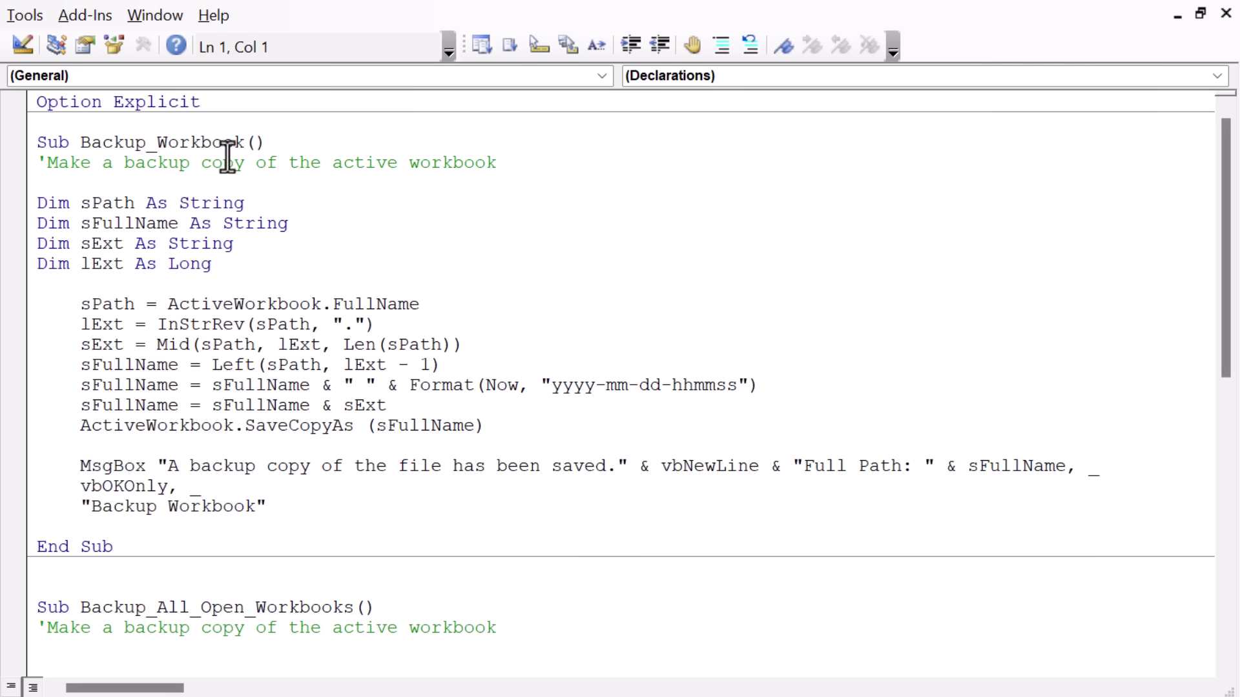
drag(80, 304, 486, 426)
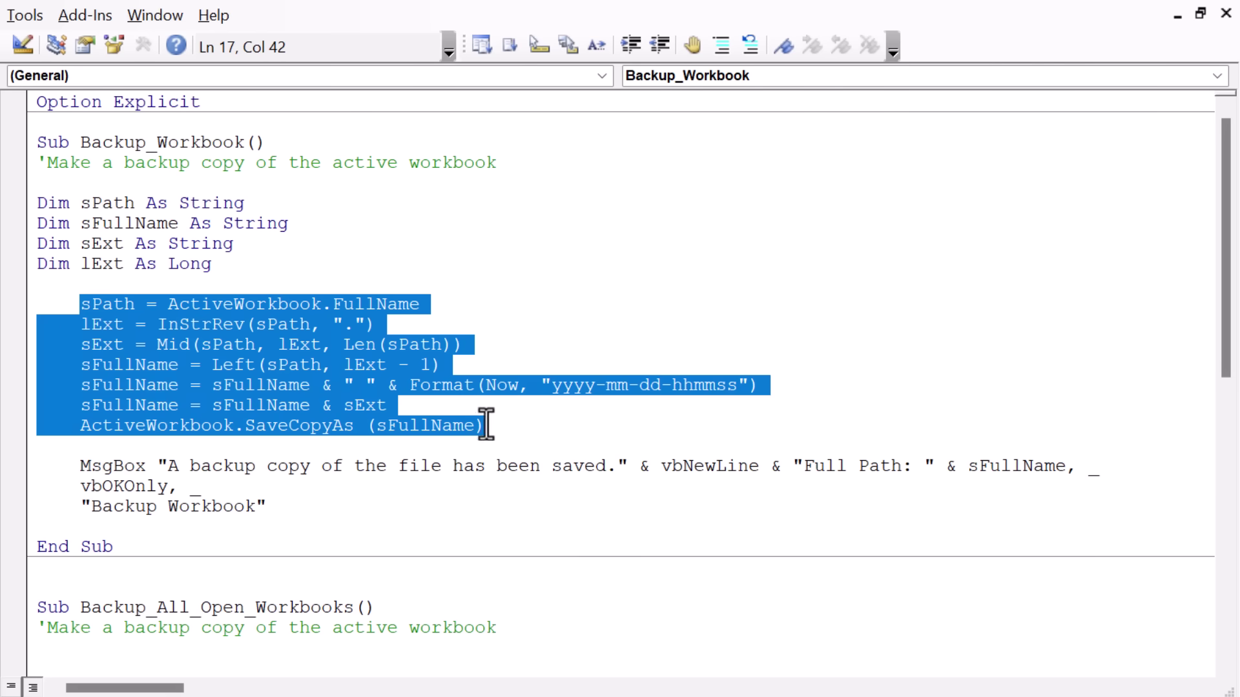
click(541, 390)
drag(548, 390, 737, 389)
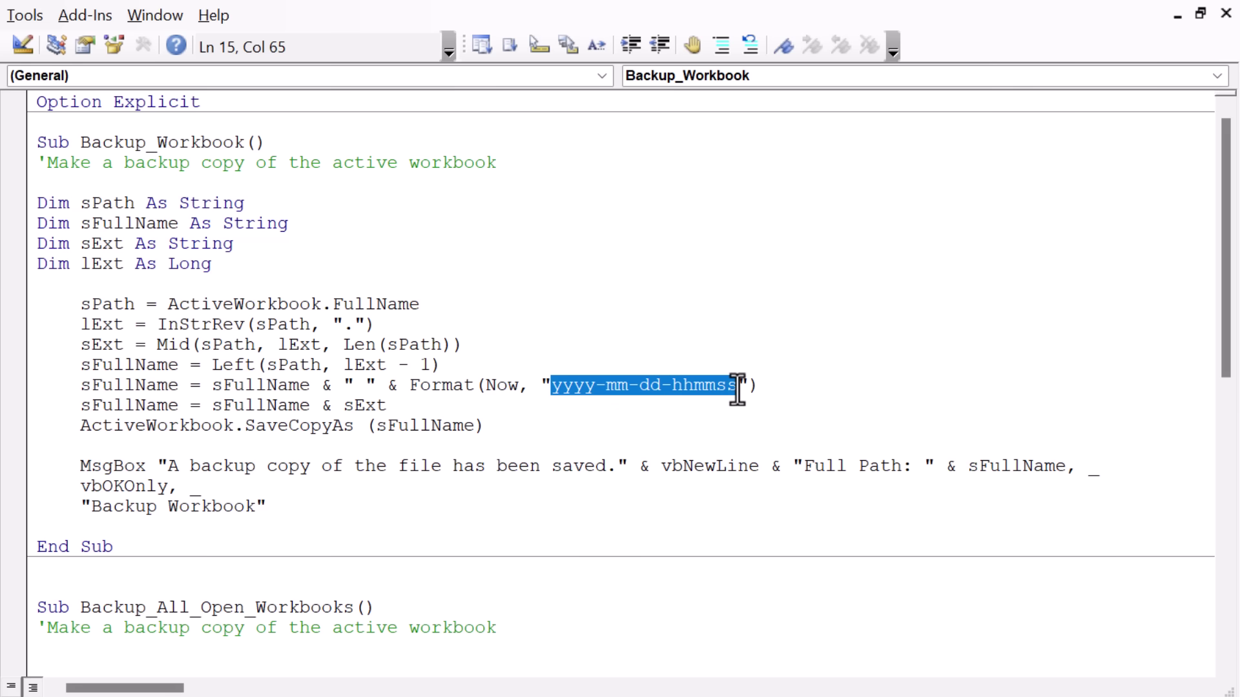
double_click(306, 431)
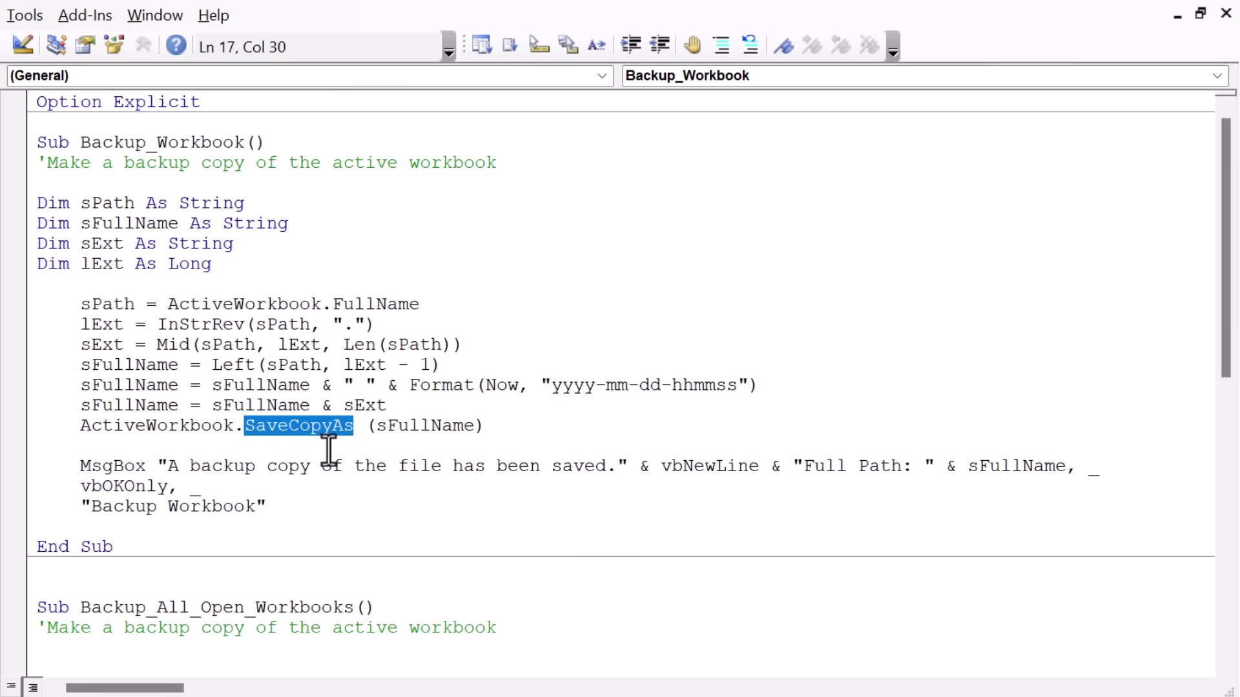
Scroll down to the Backup_All_Open_Workbooks routine in the m_Backup module.
scroll(328, 450, down, 7)
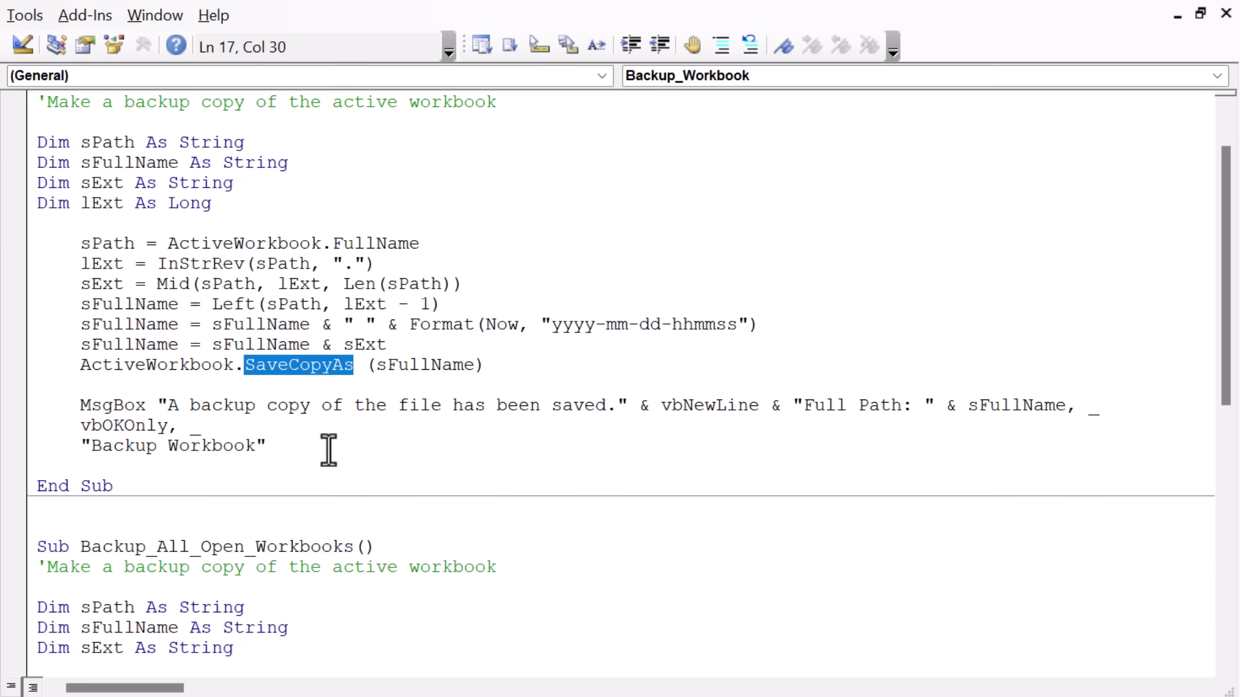
scroll(328, 450, down, 2)
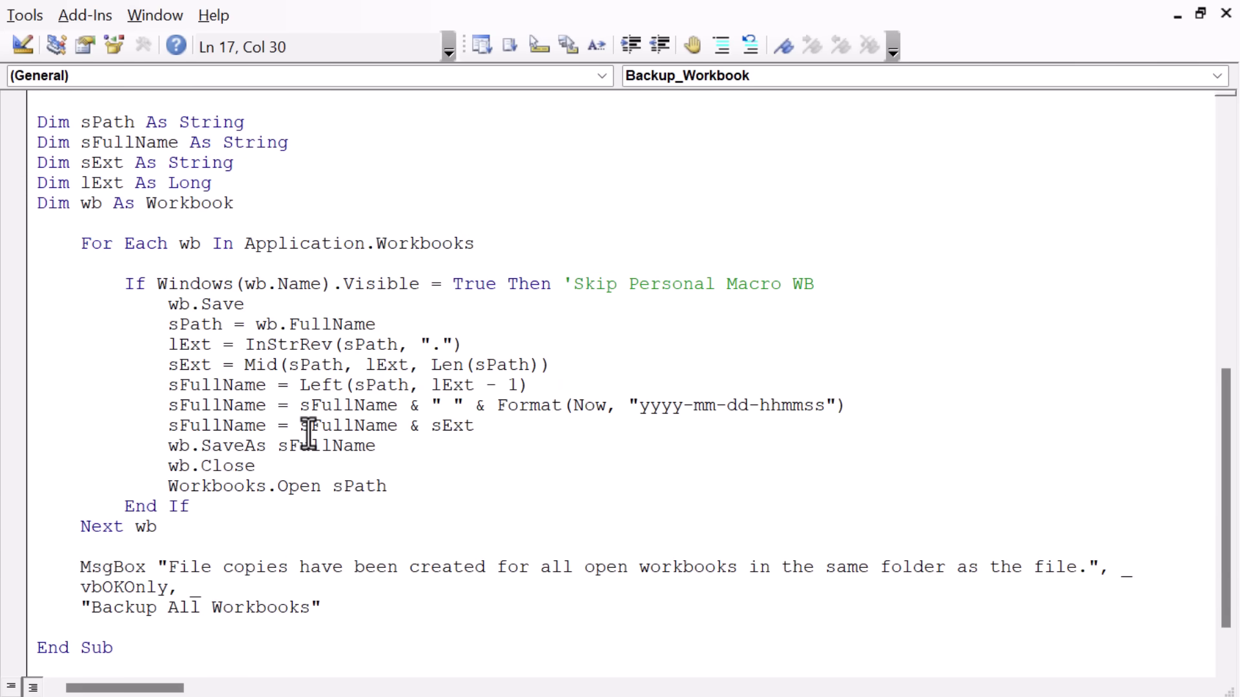
scroll(308, 433, down, 1)
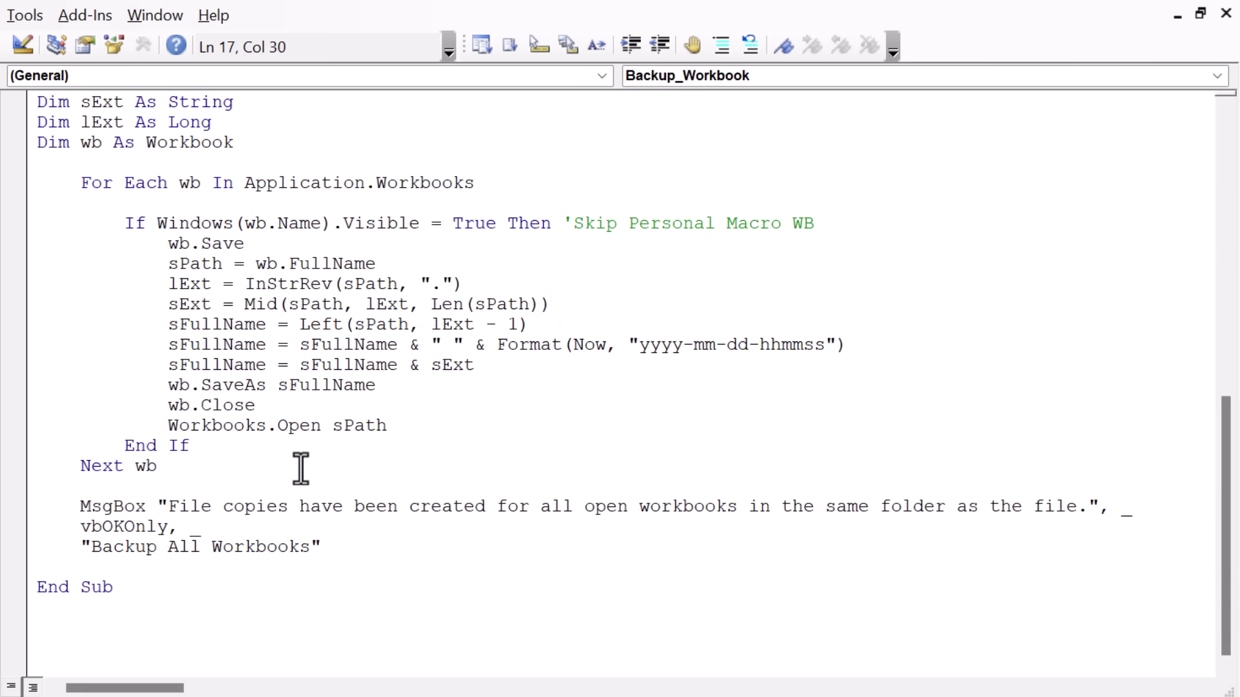